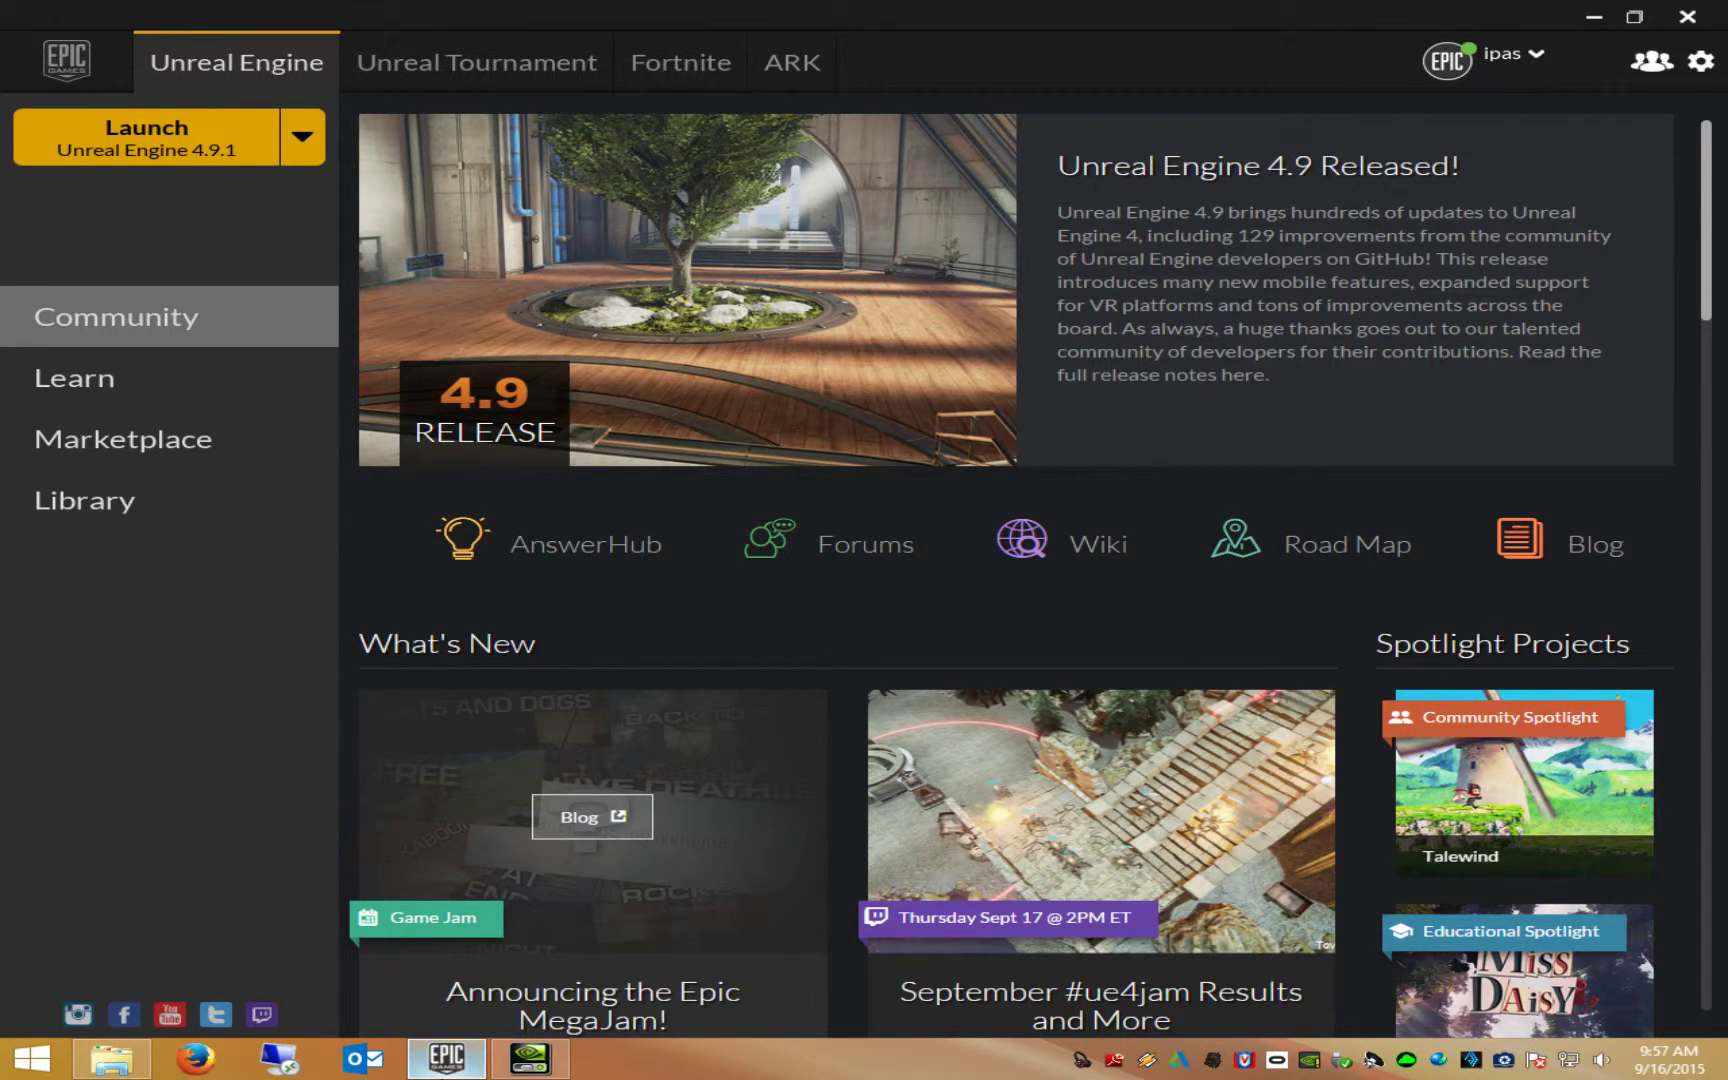
Launch Unreal Engine 4.9.1 from the Epic Games Launcher to reach the Project Browser.
mouse_move(446, 1058)
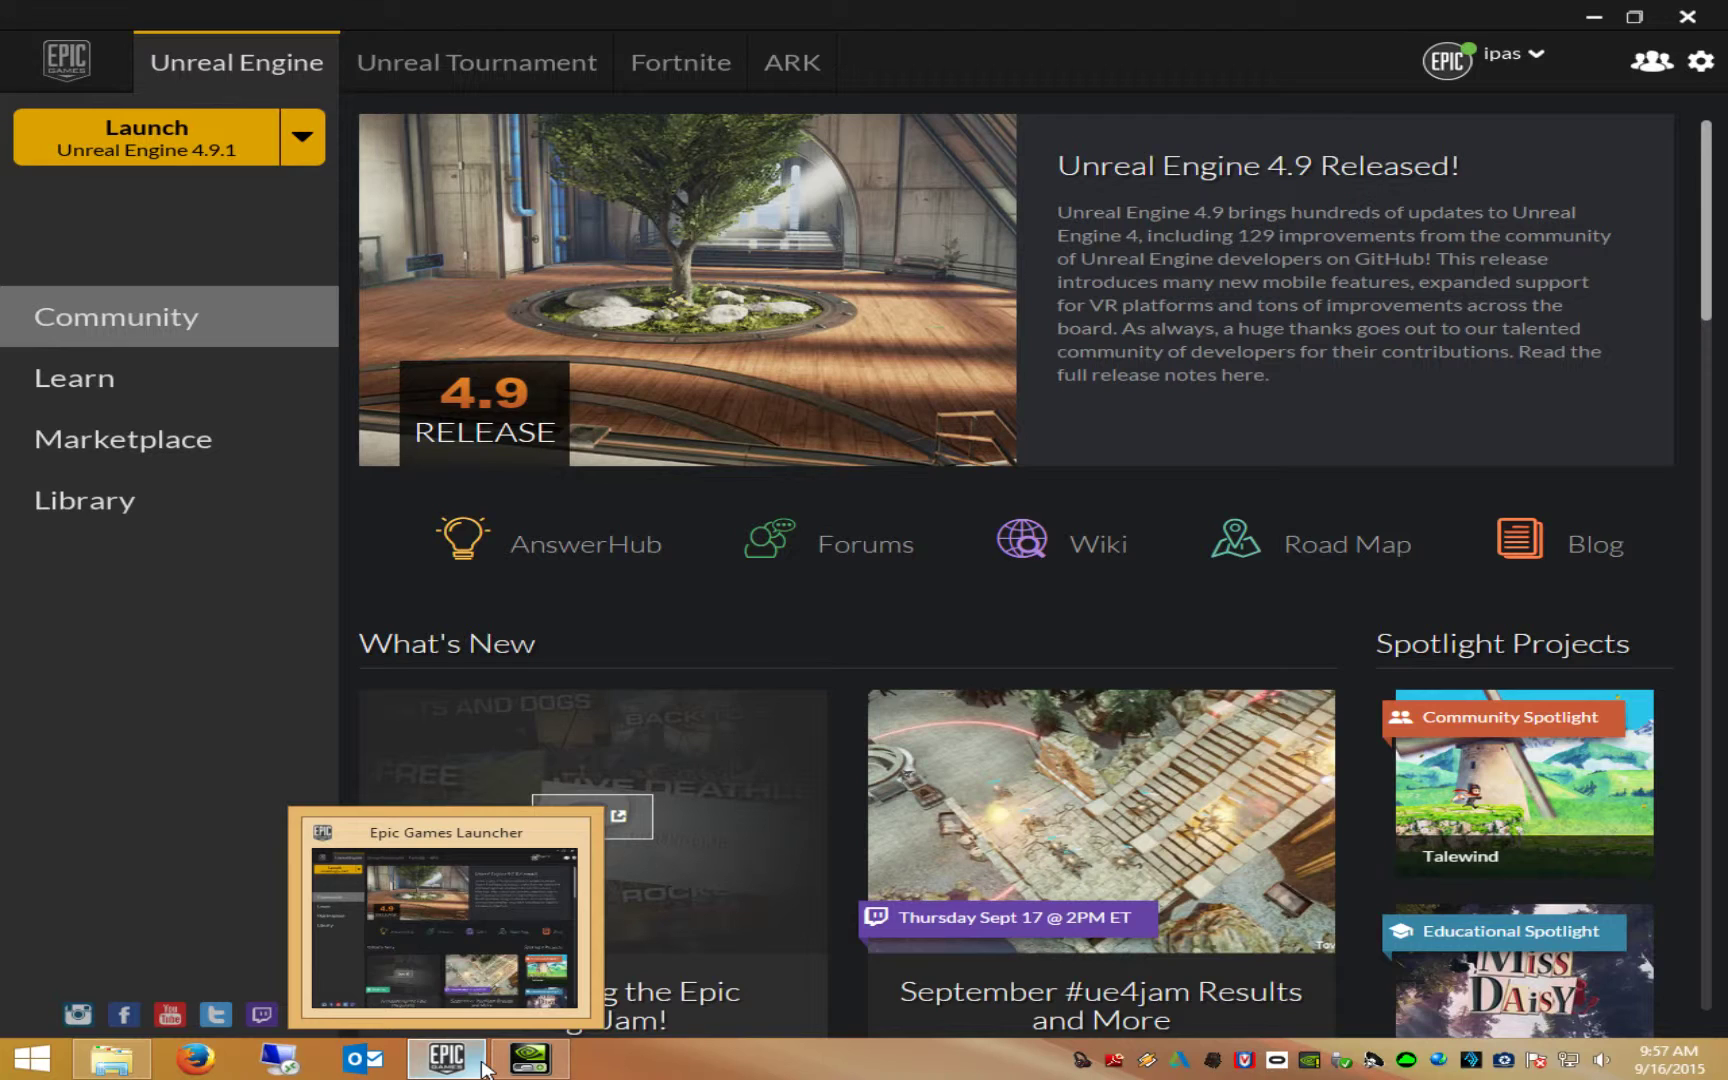
click(200, 145)
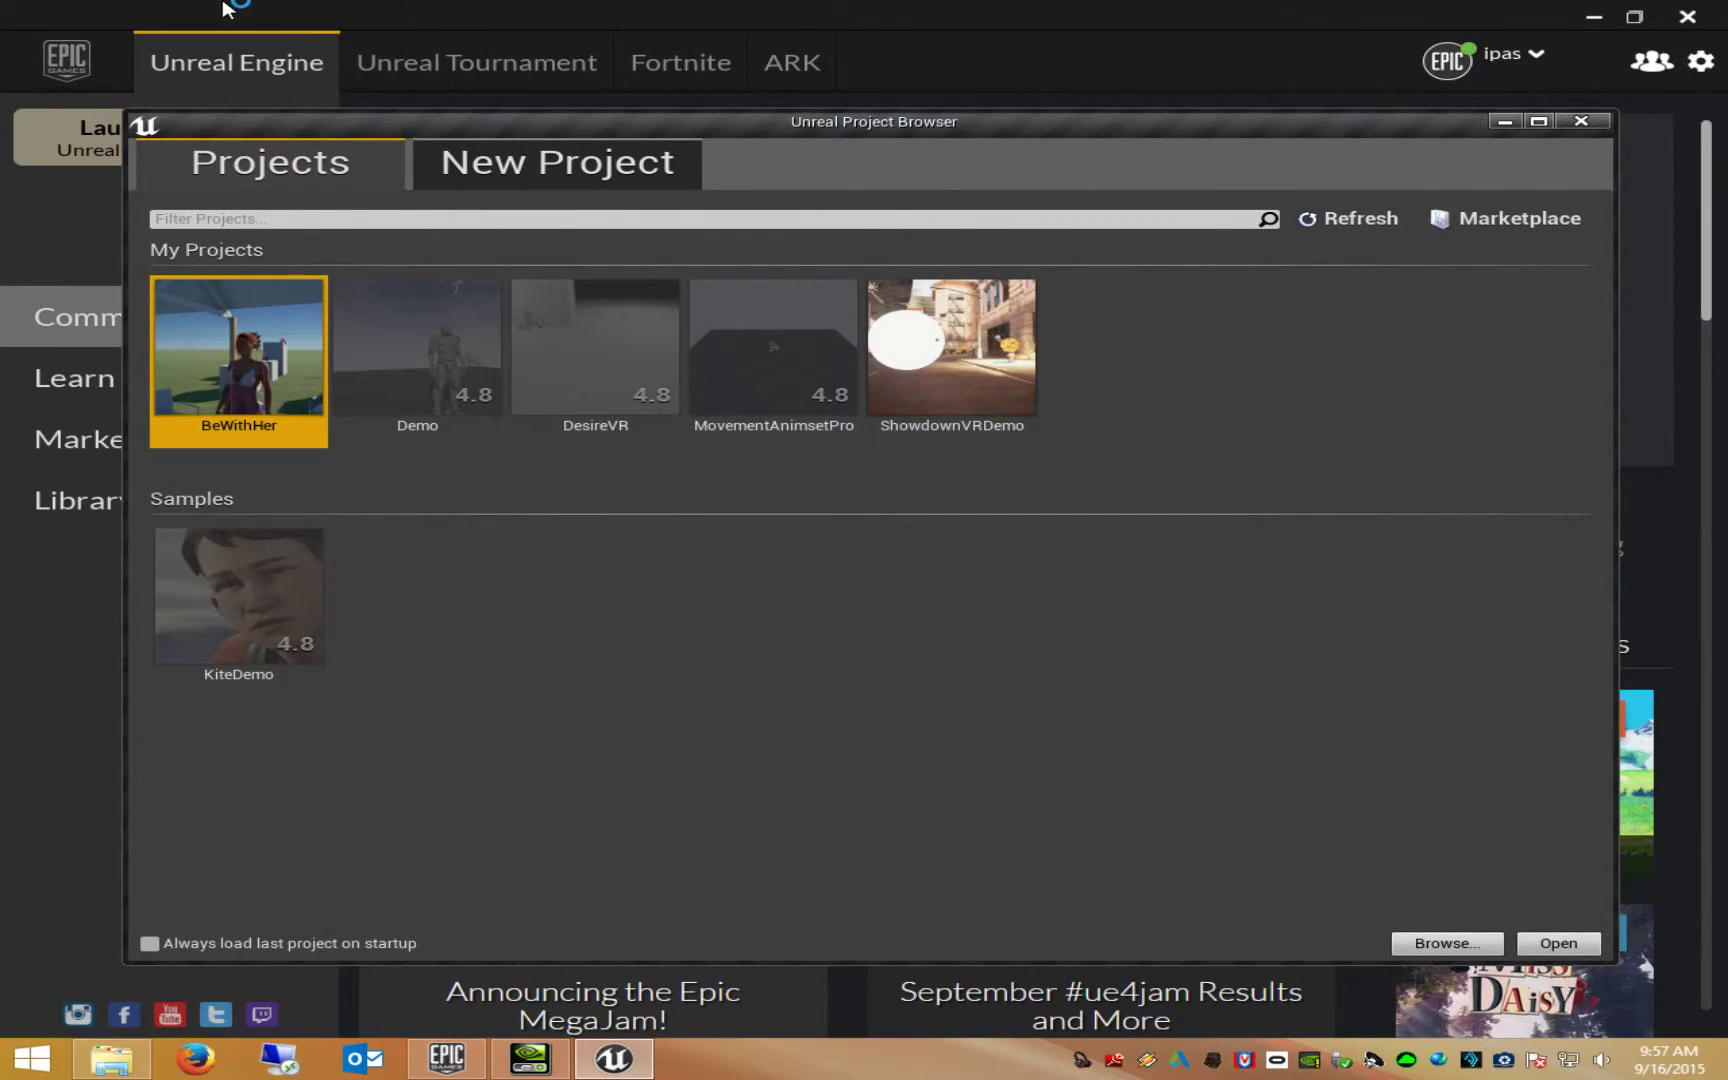
Create a new Third Person Blueprint project named aLittleProject with Starter Content.
click(627, 152)
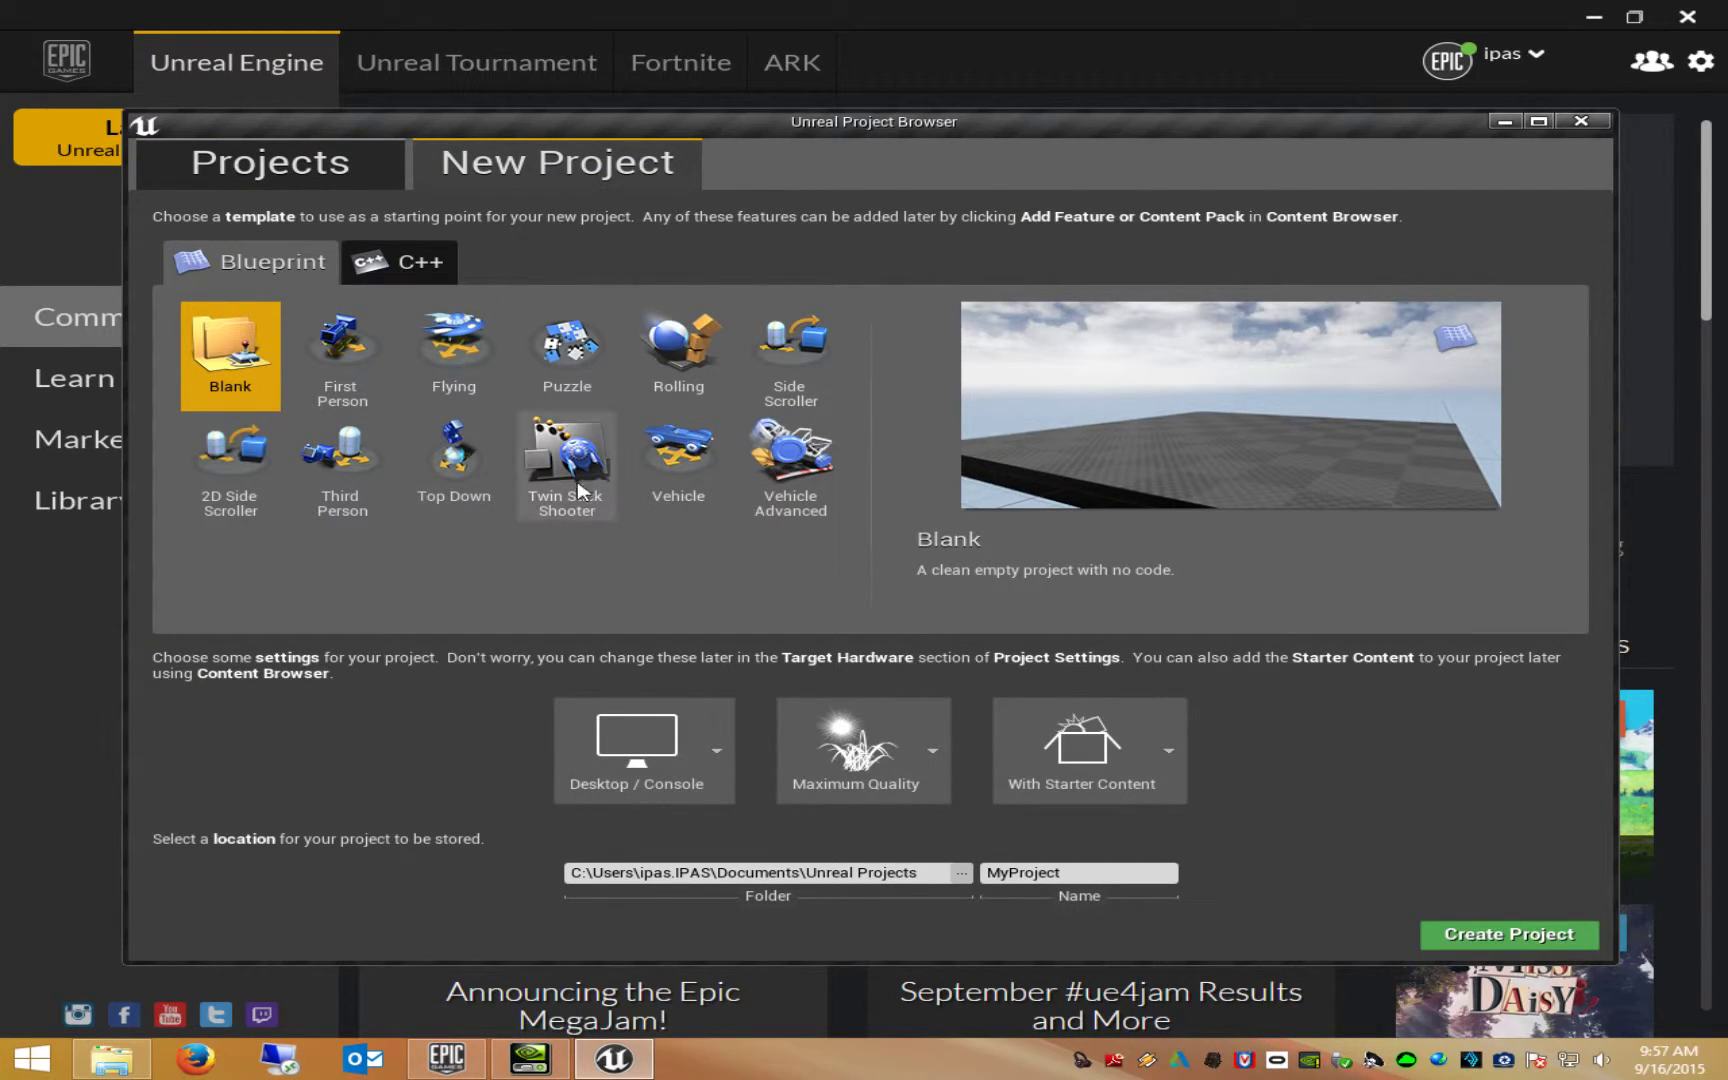
click(337, 480)
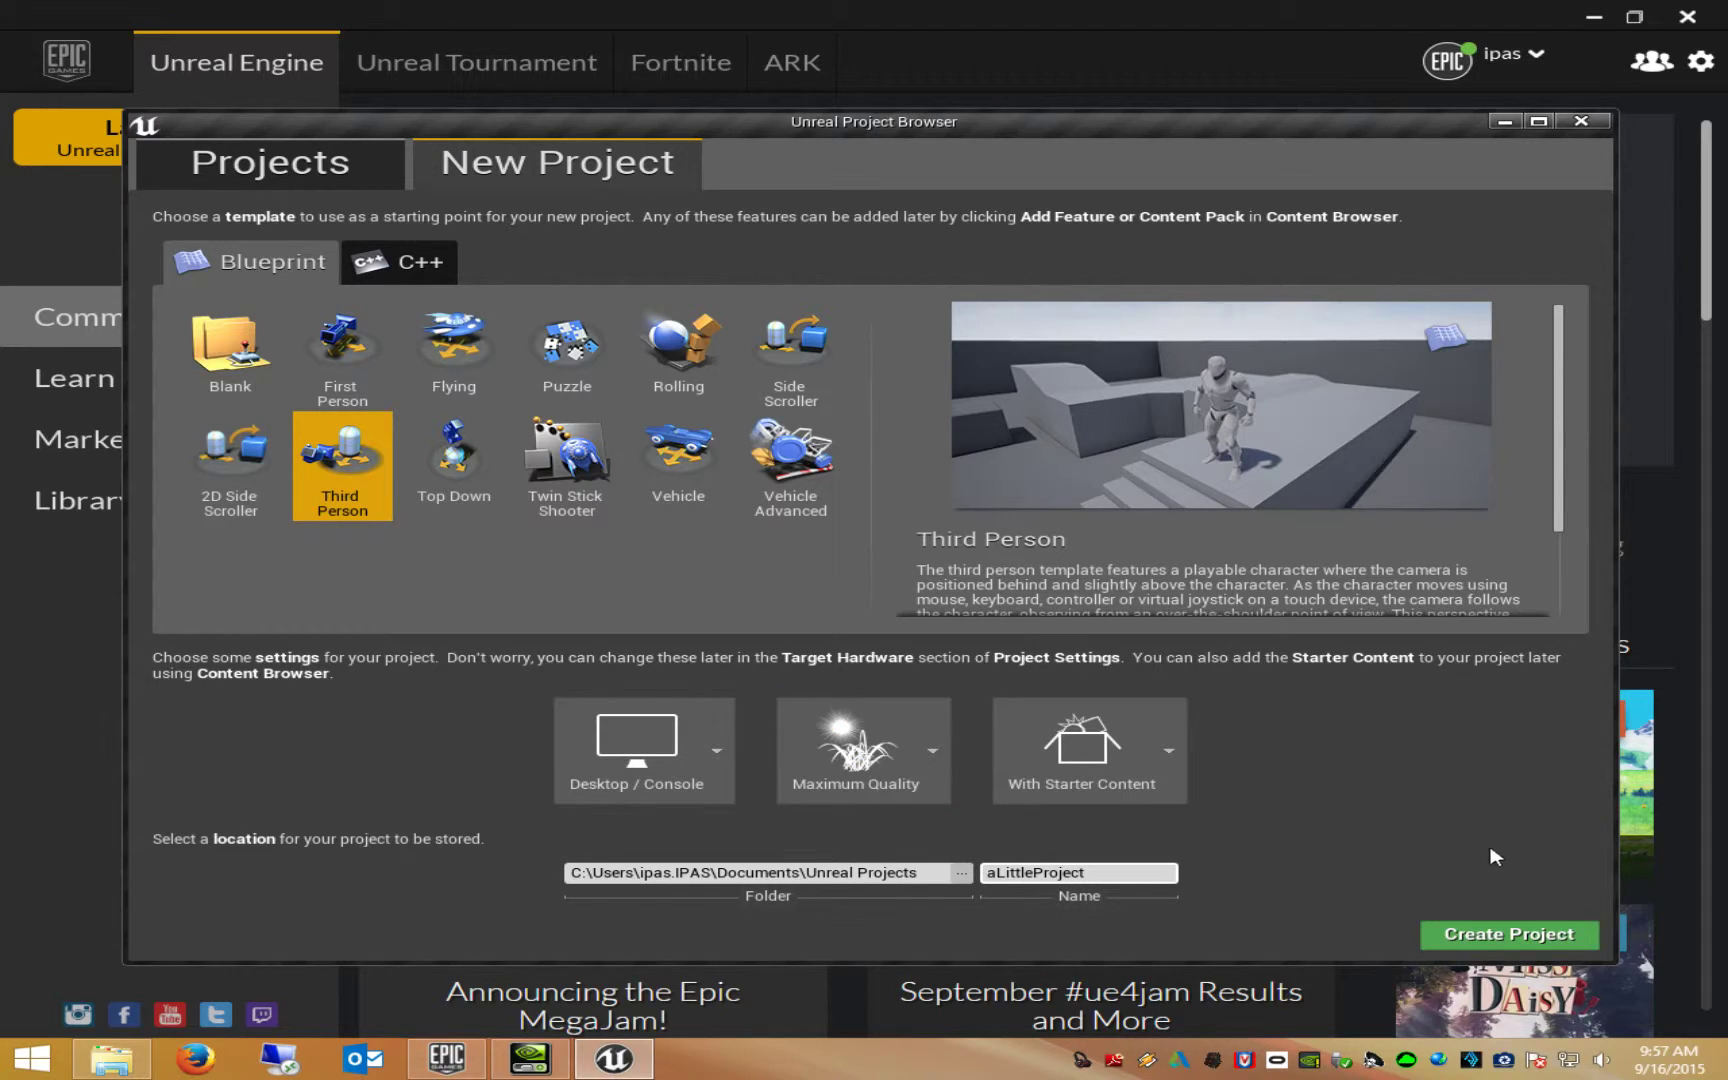
click(1508, 934)
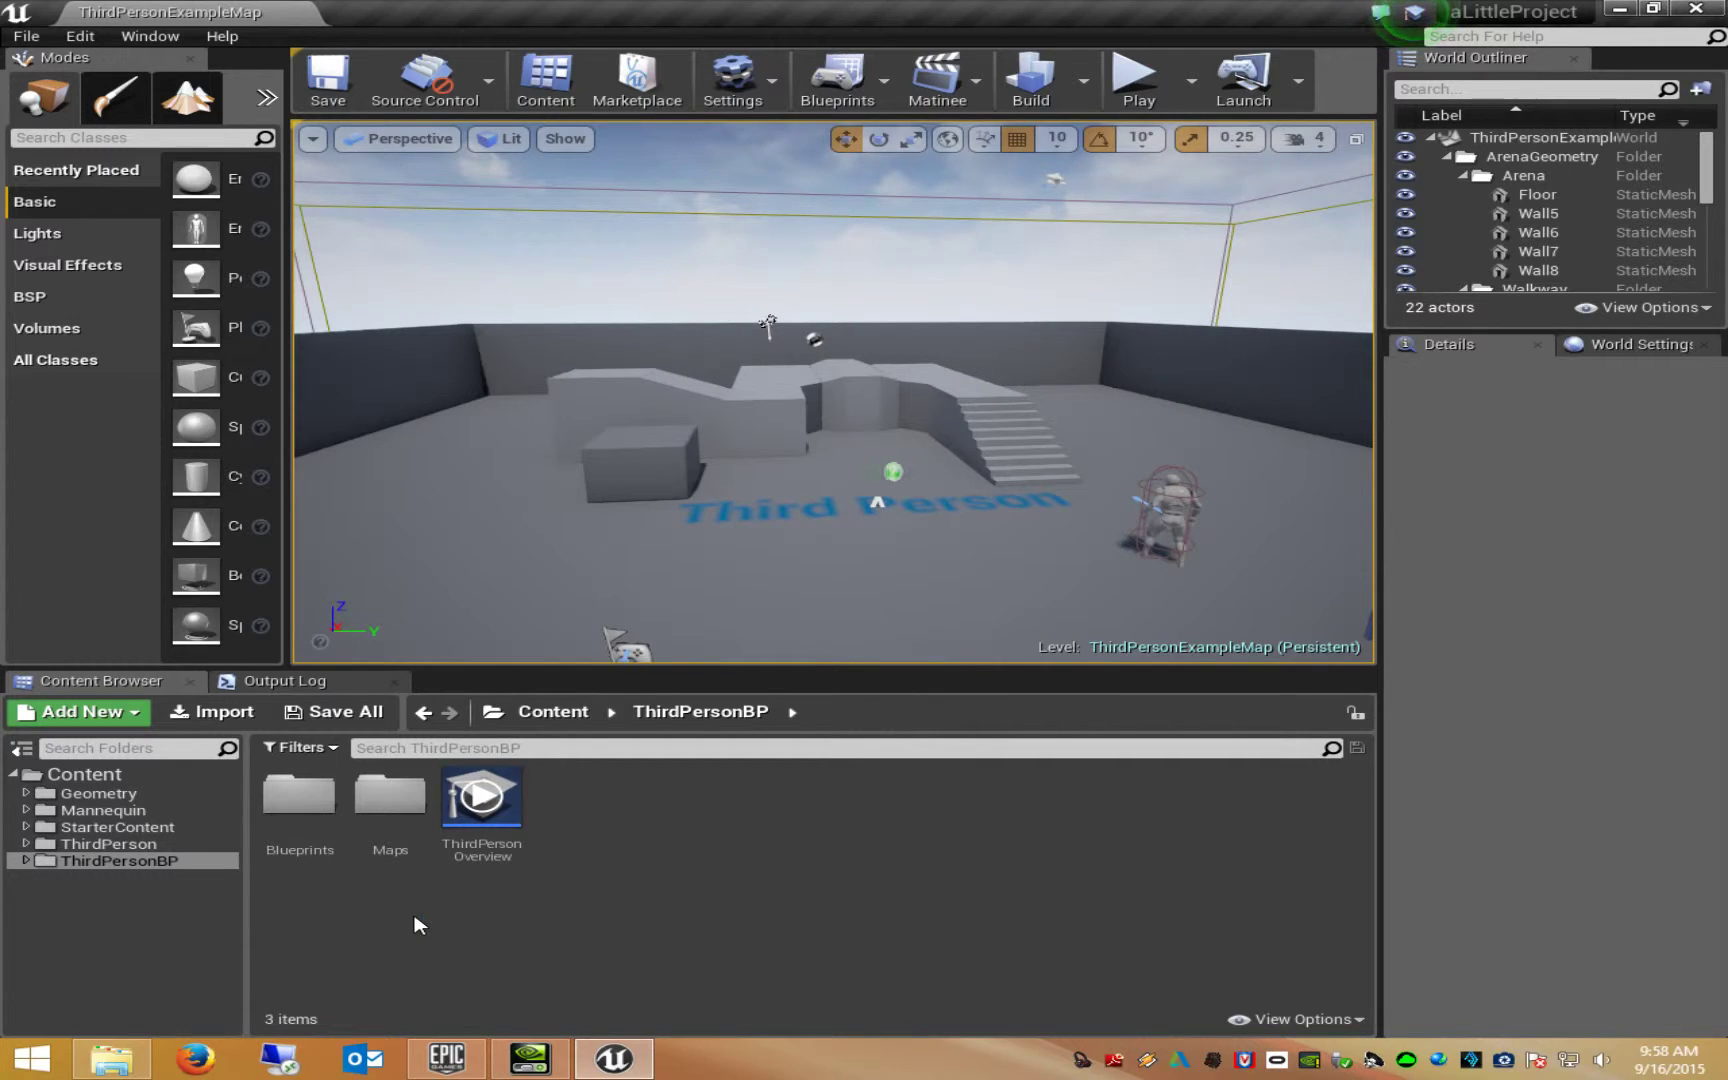
Open ThirdPerson_AnimBP from Mannequin > Animations and enter its AnimGraph.
double_click(95, 810)
click(105, 827)
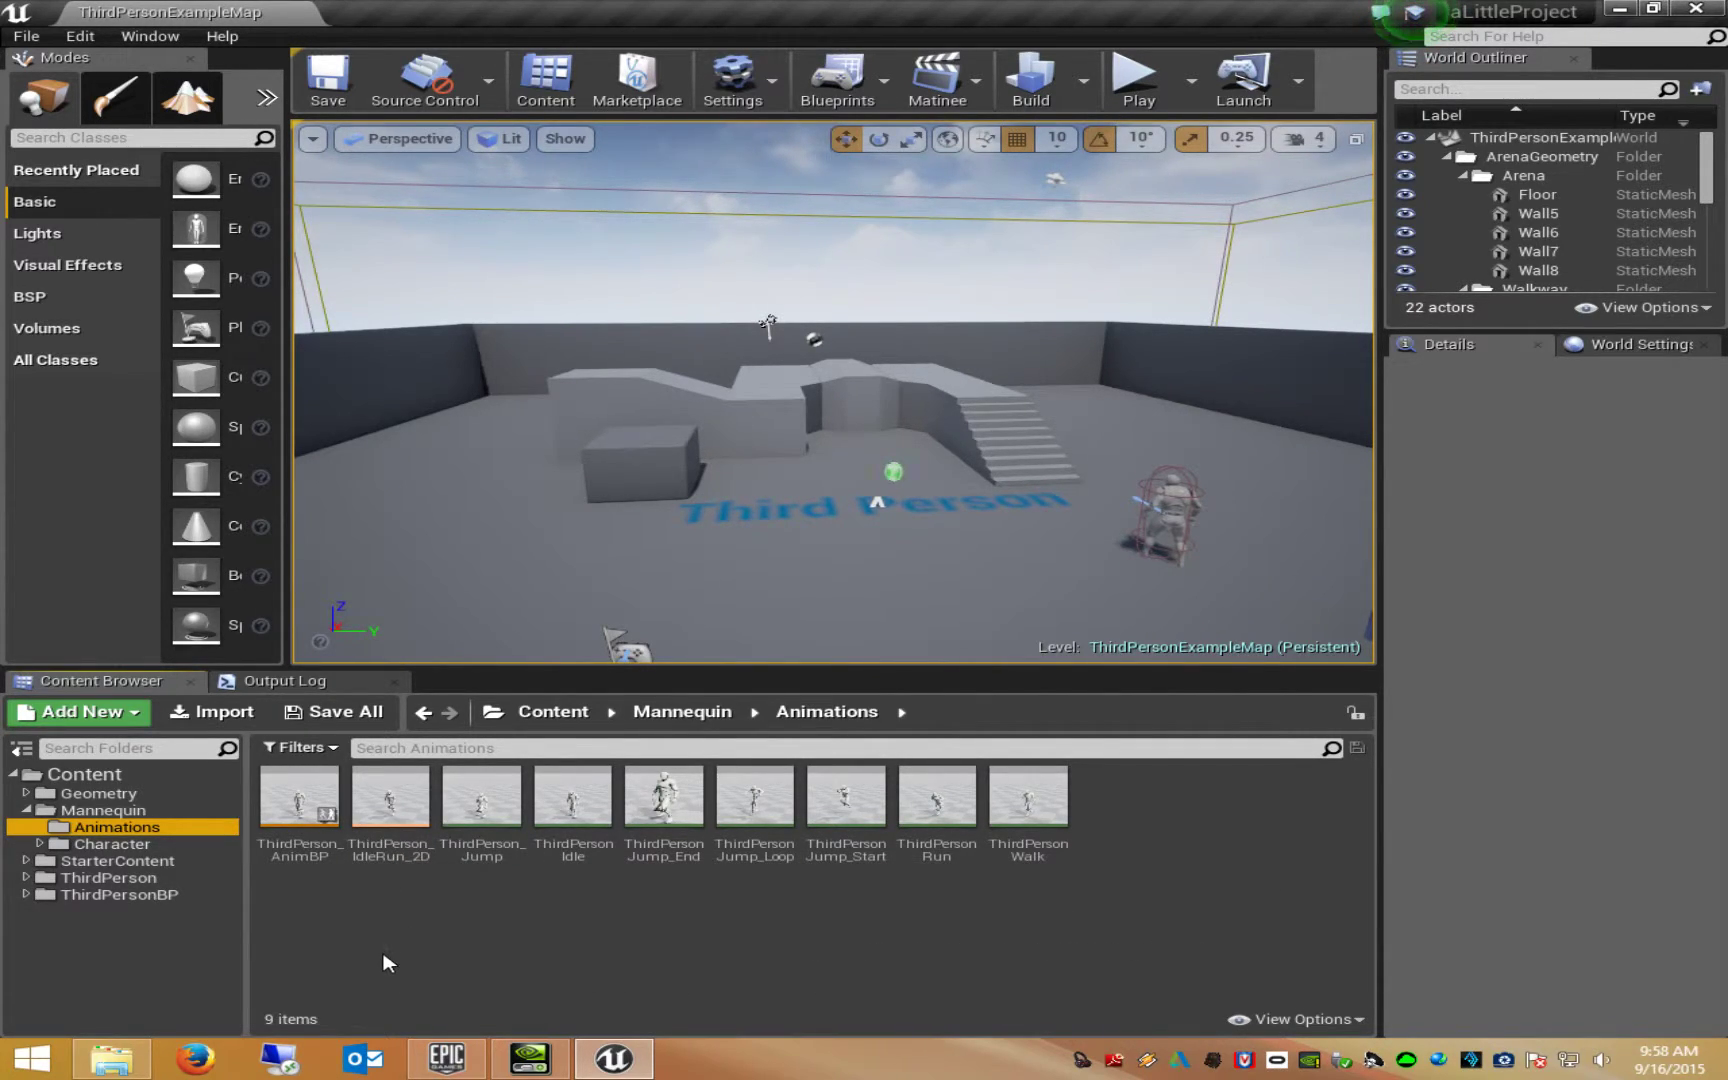
double_click(290, 820)
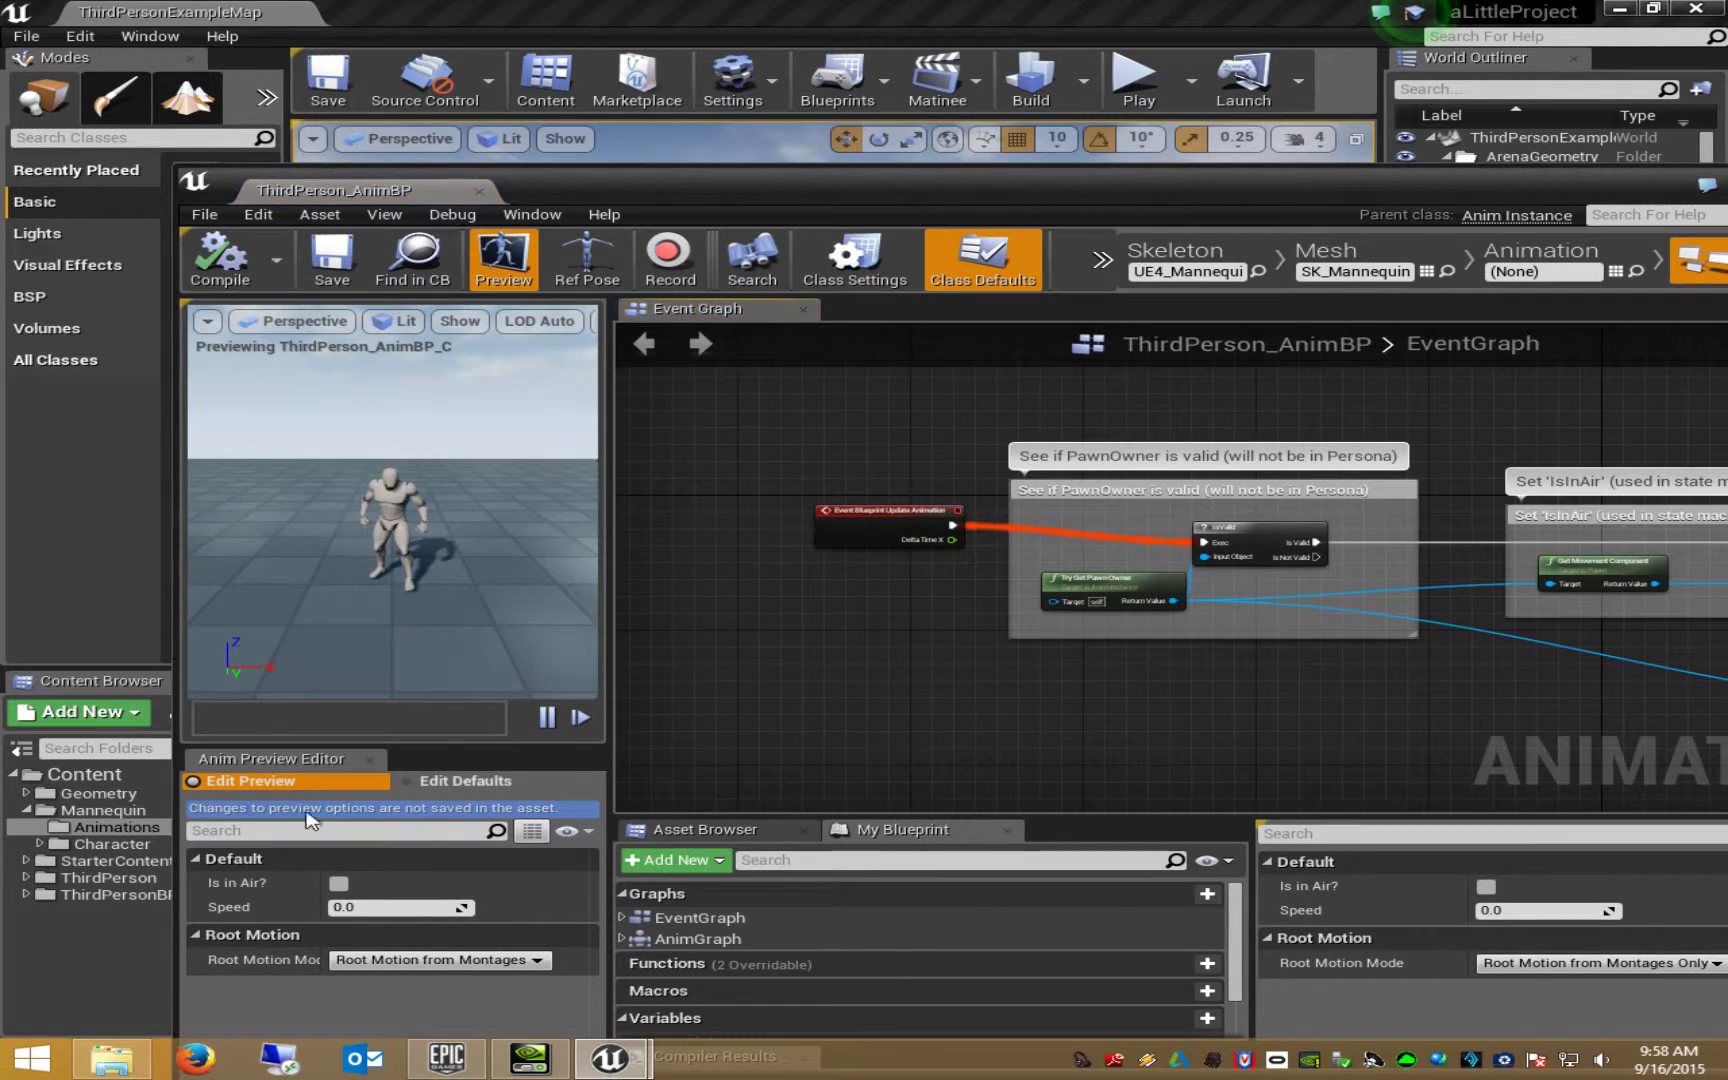
double_click(690, 938)
Reposition the blueprint editor window and shift the Default state machine left.
right_drag(1130, 679, 1115, 663)
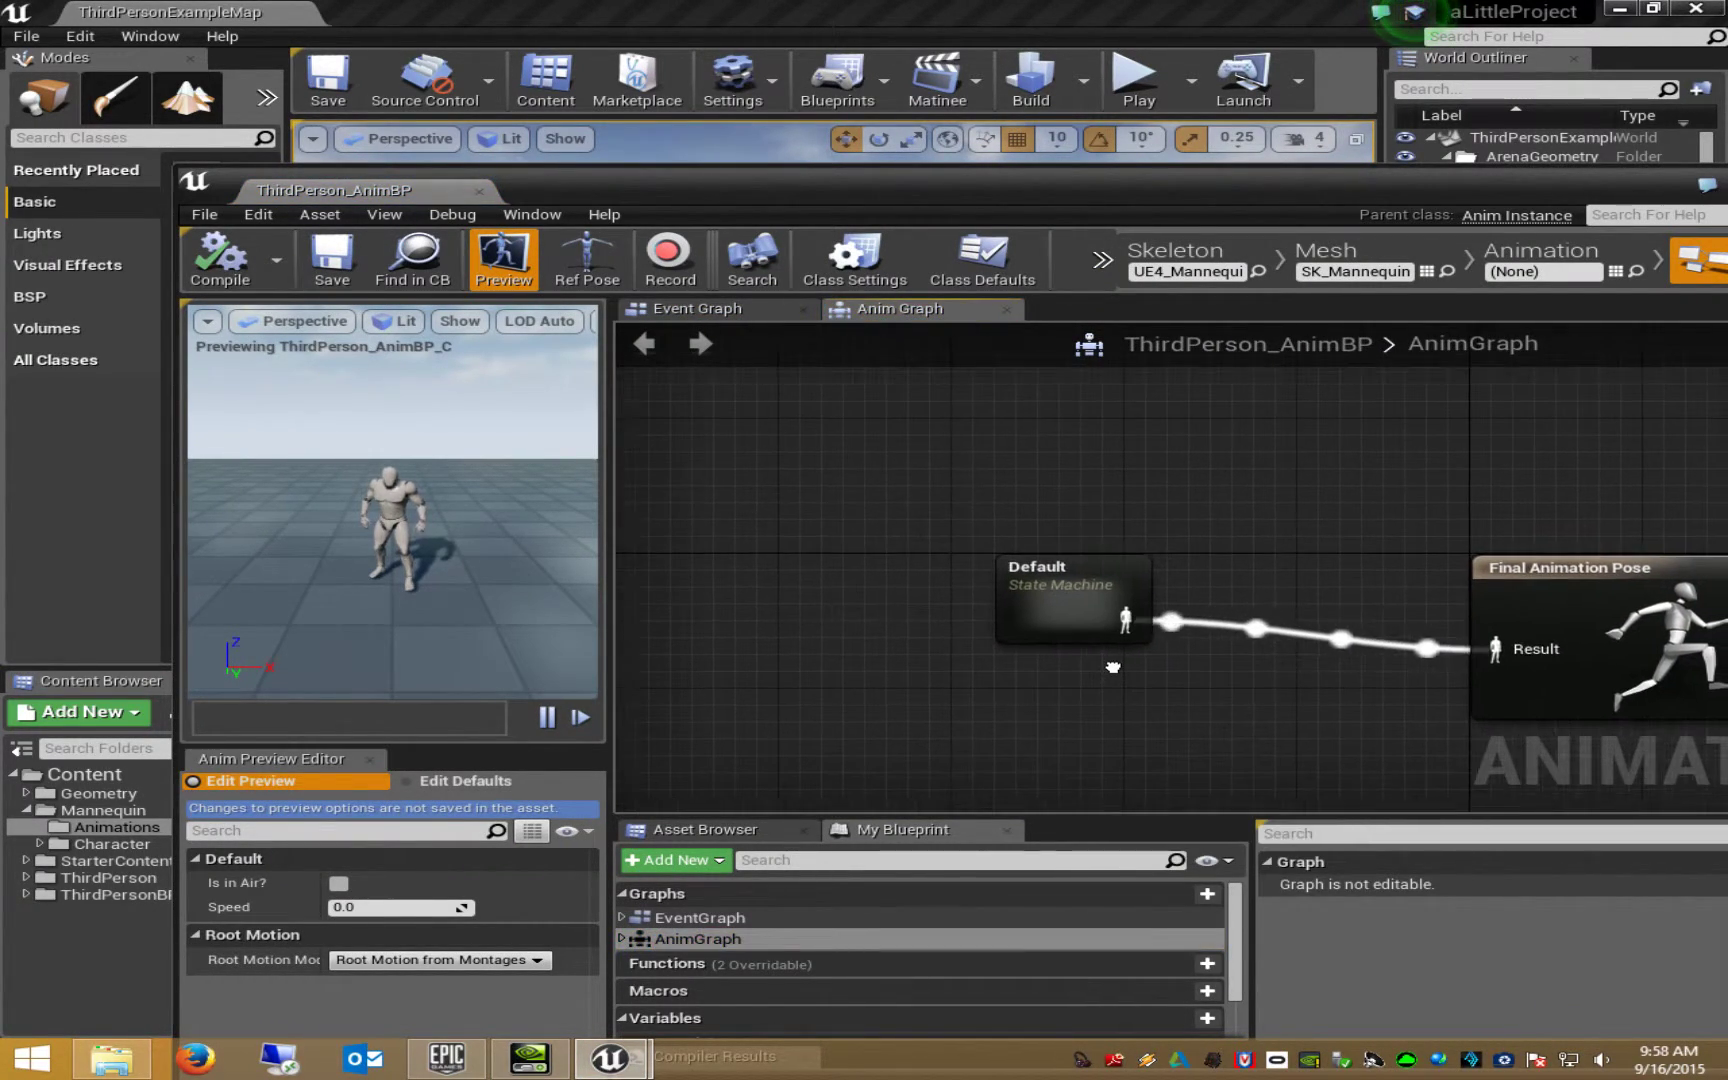
drag(854, 190, 711, 94)
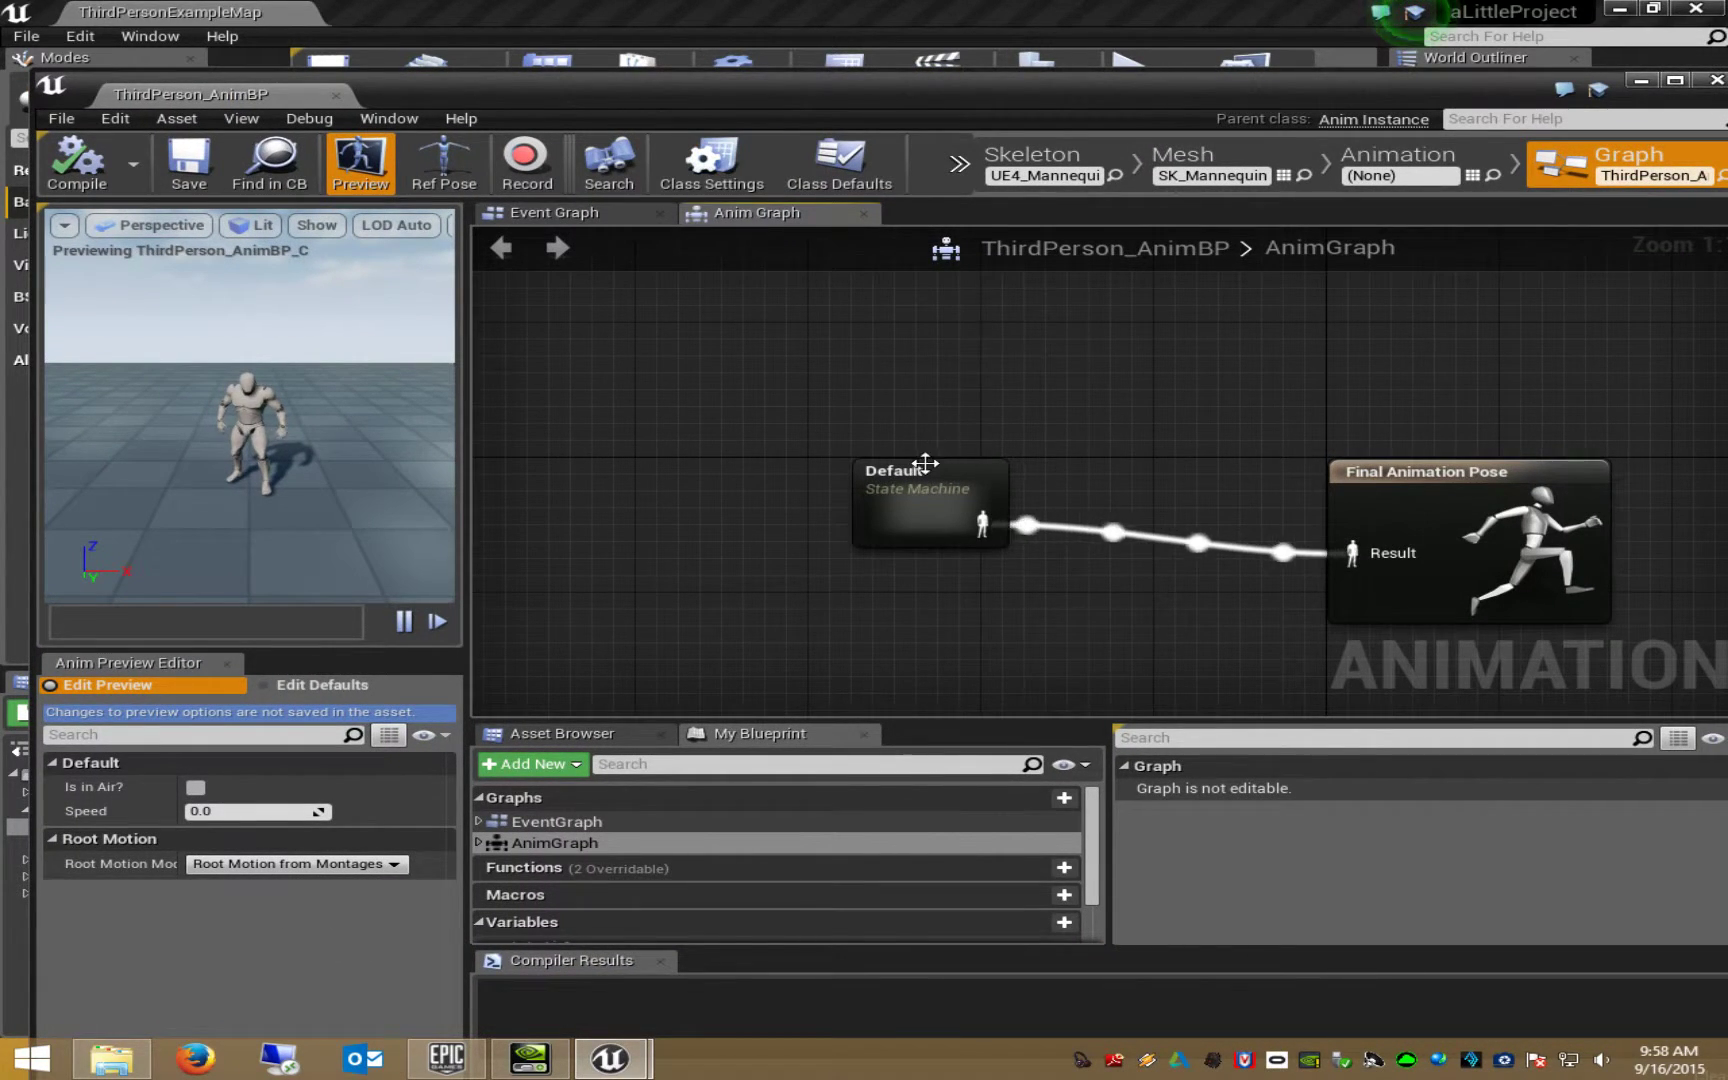
drag(957, 489, 673, 521)
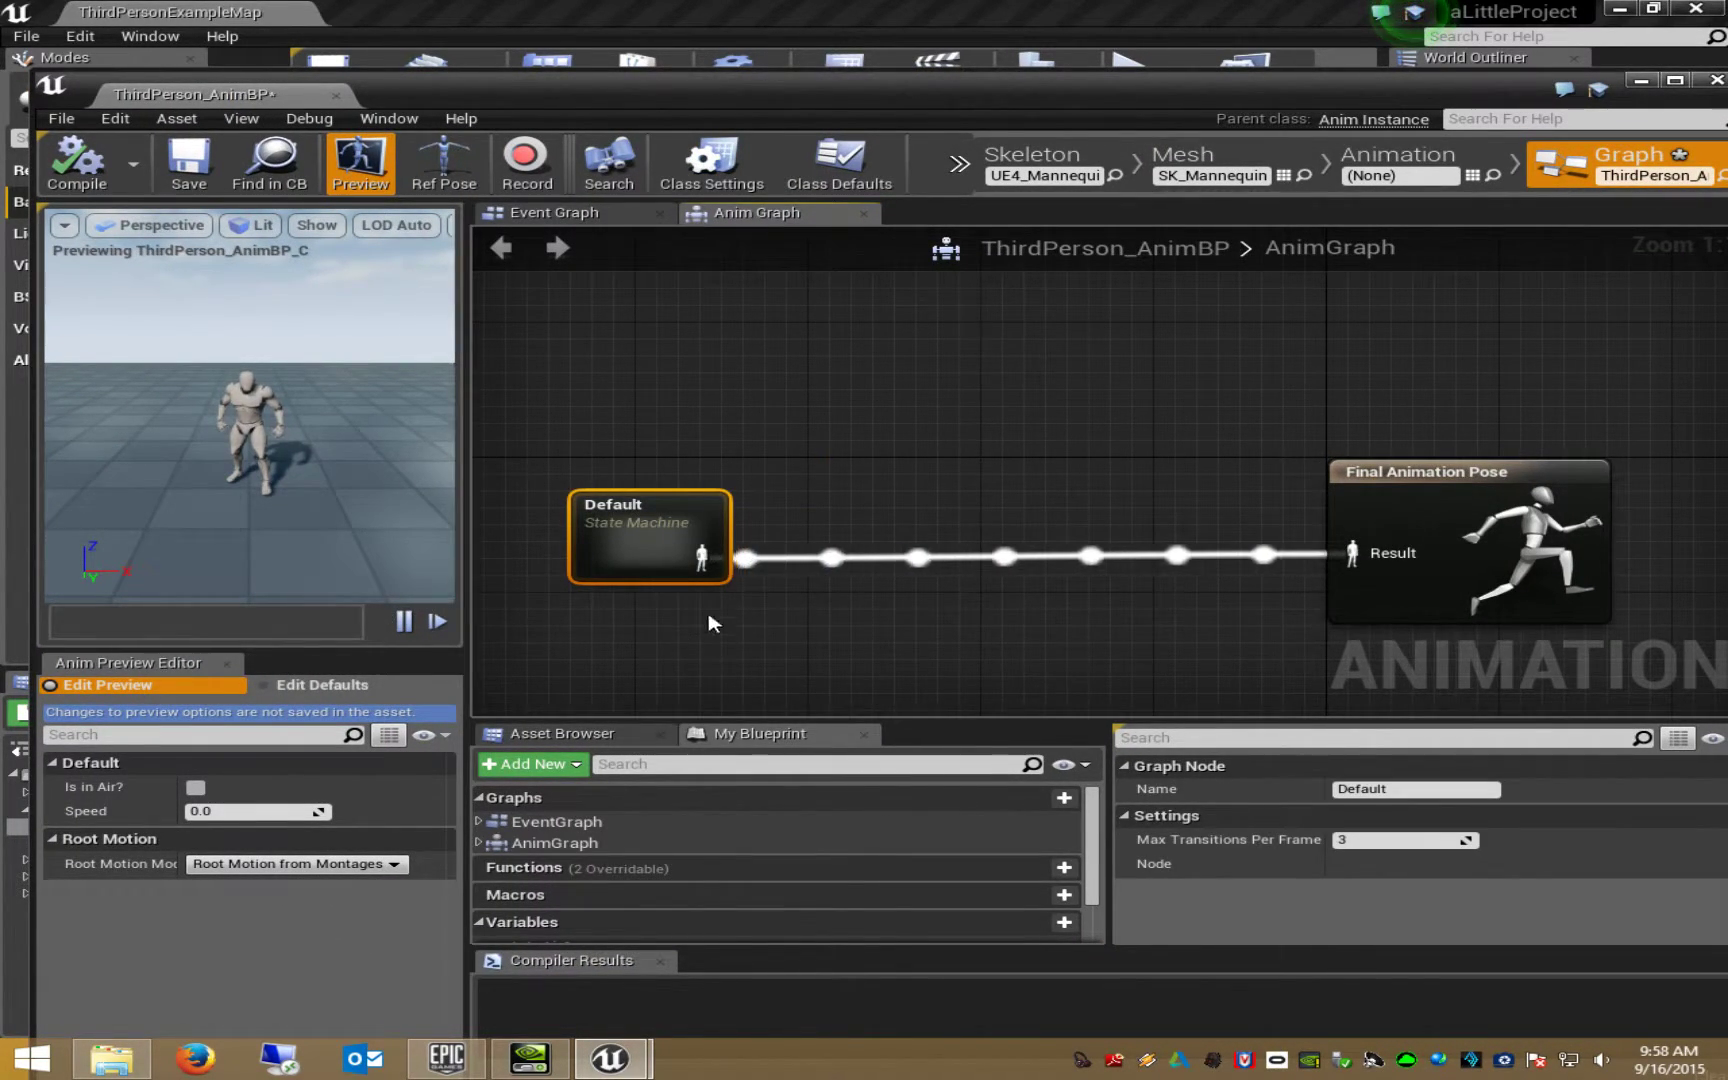
Add a Slot 'DefaultSlot' node to the AnimGraph via the 'slot' search.
right_click(870, 488)
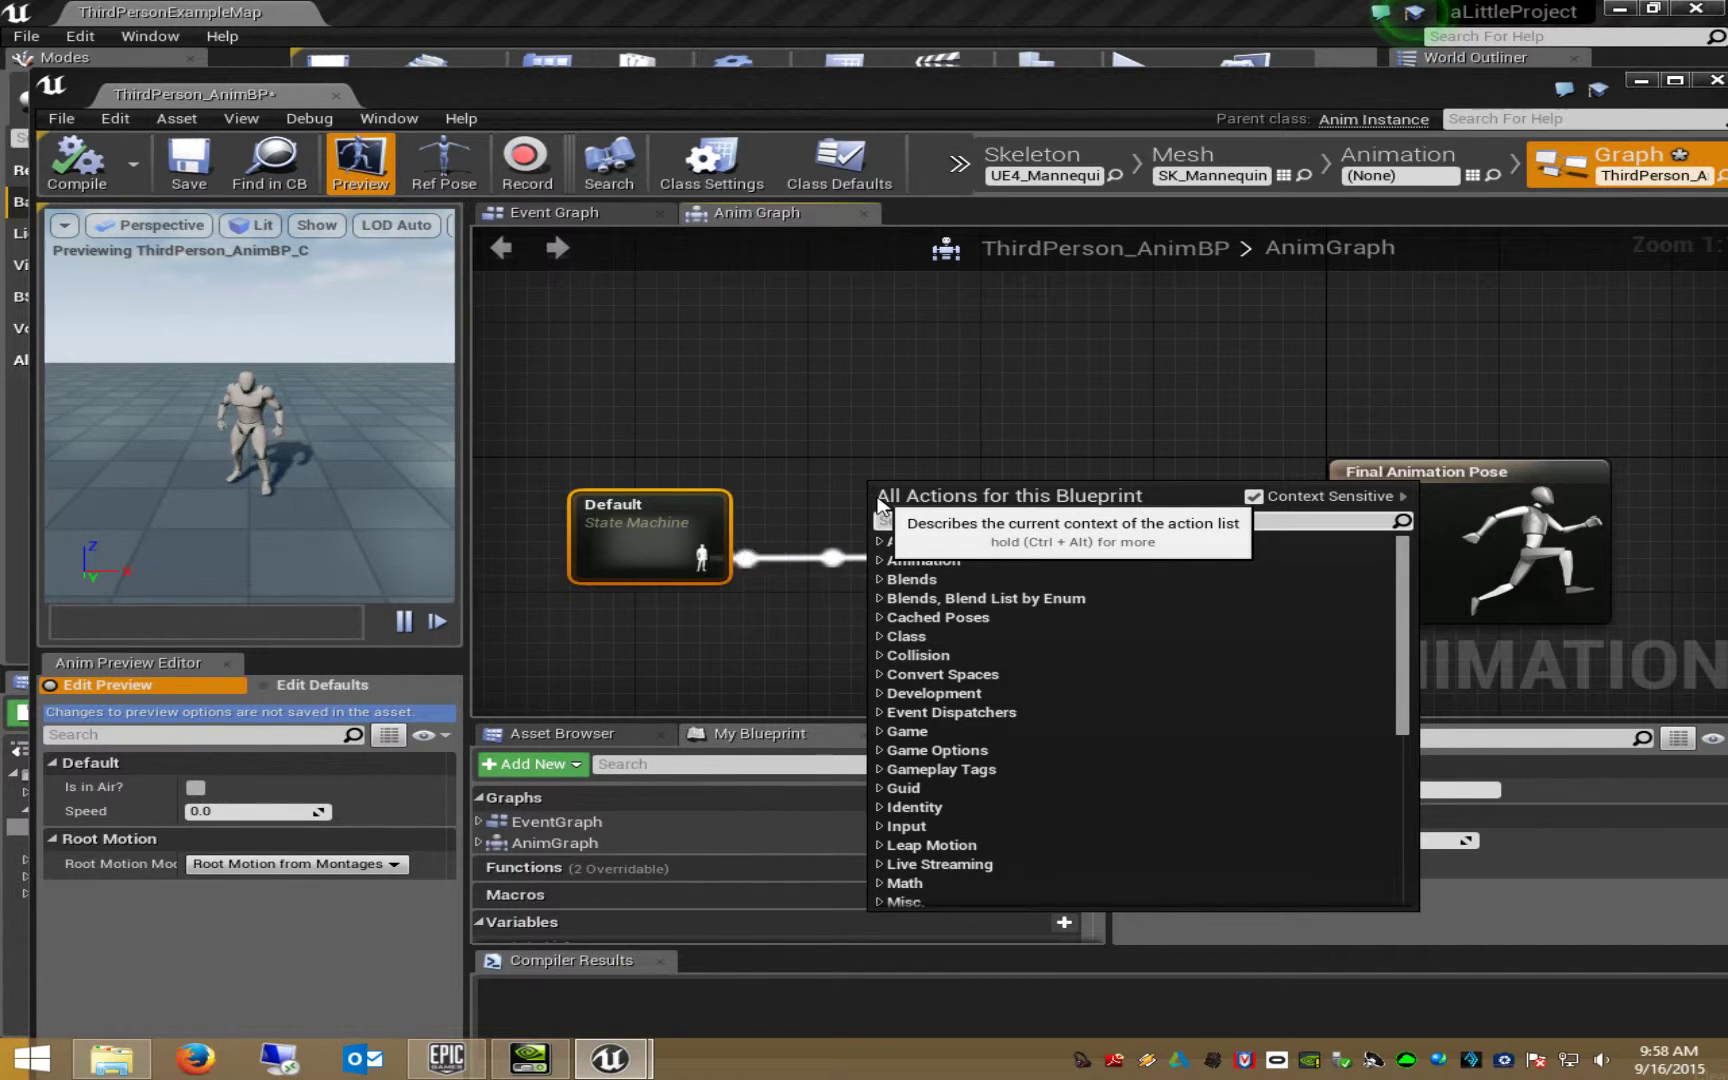
text(slot)
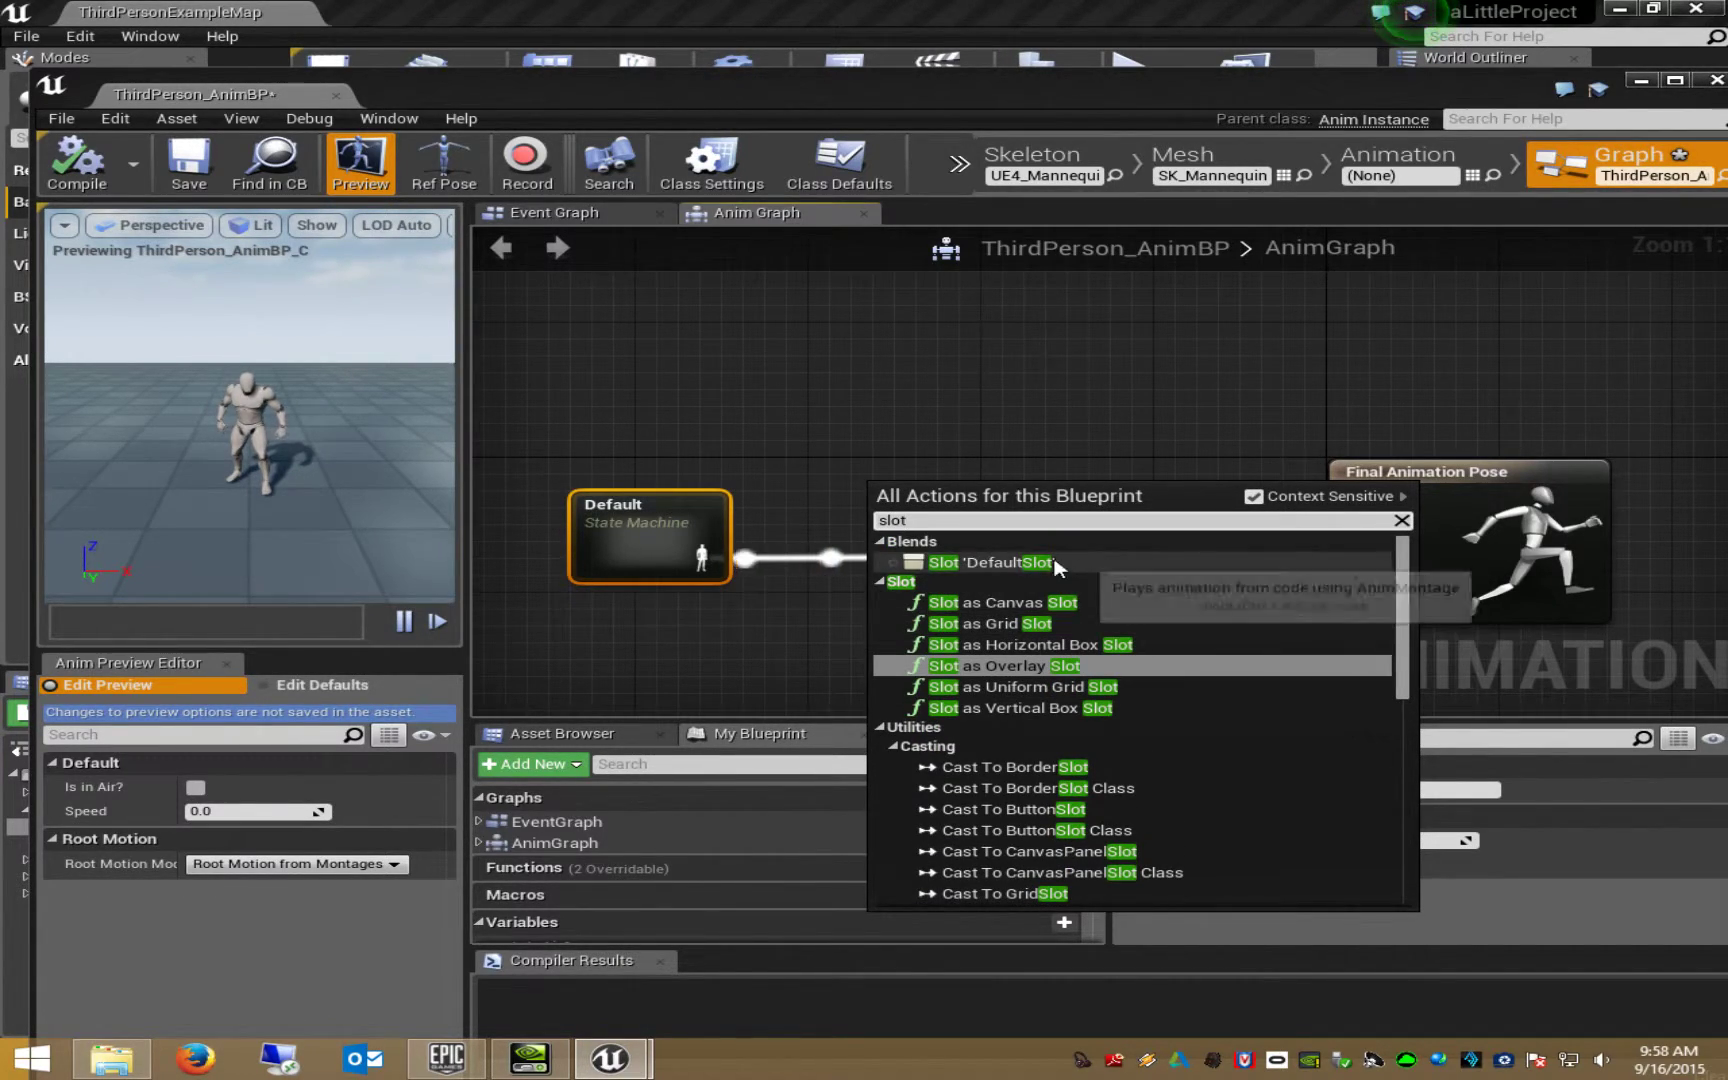
click(1056, 566)
click(1020, 517)
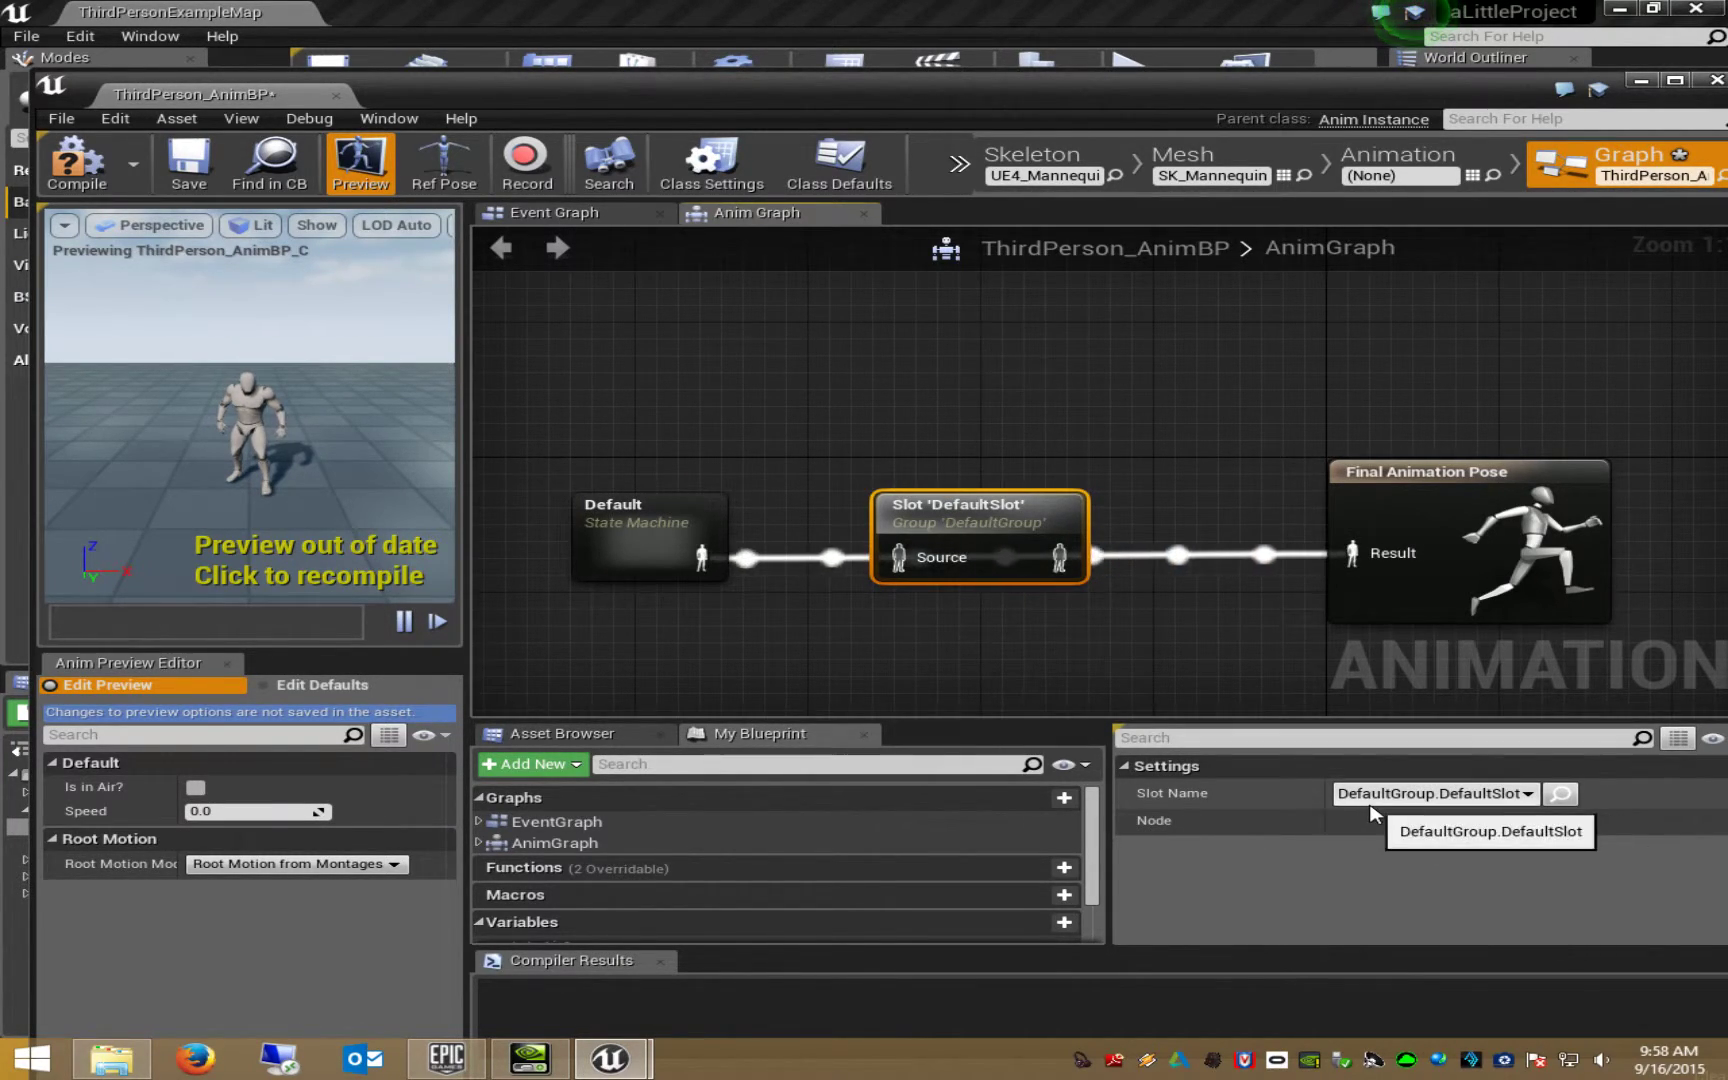
Wire Default into the Slot's Source and the Slot into Final Animation Pose, then compile.
drag(701, 558, 935, 567)
drag(1059, 556, 1427, 566)
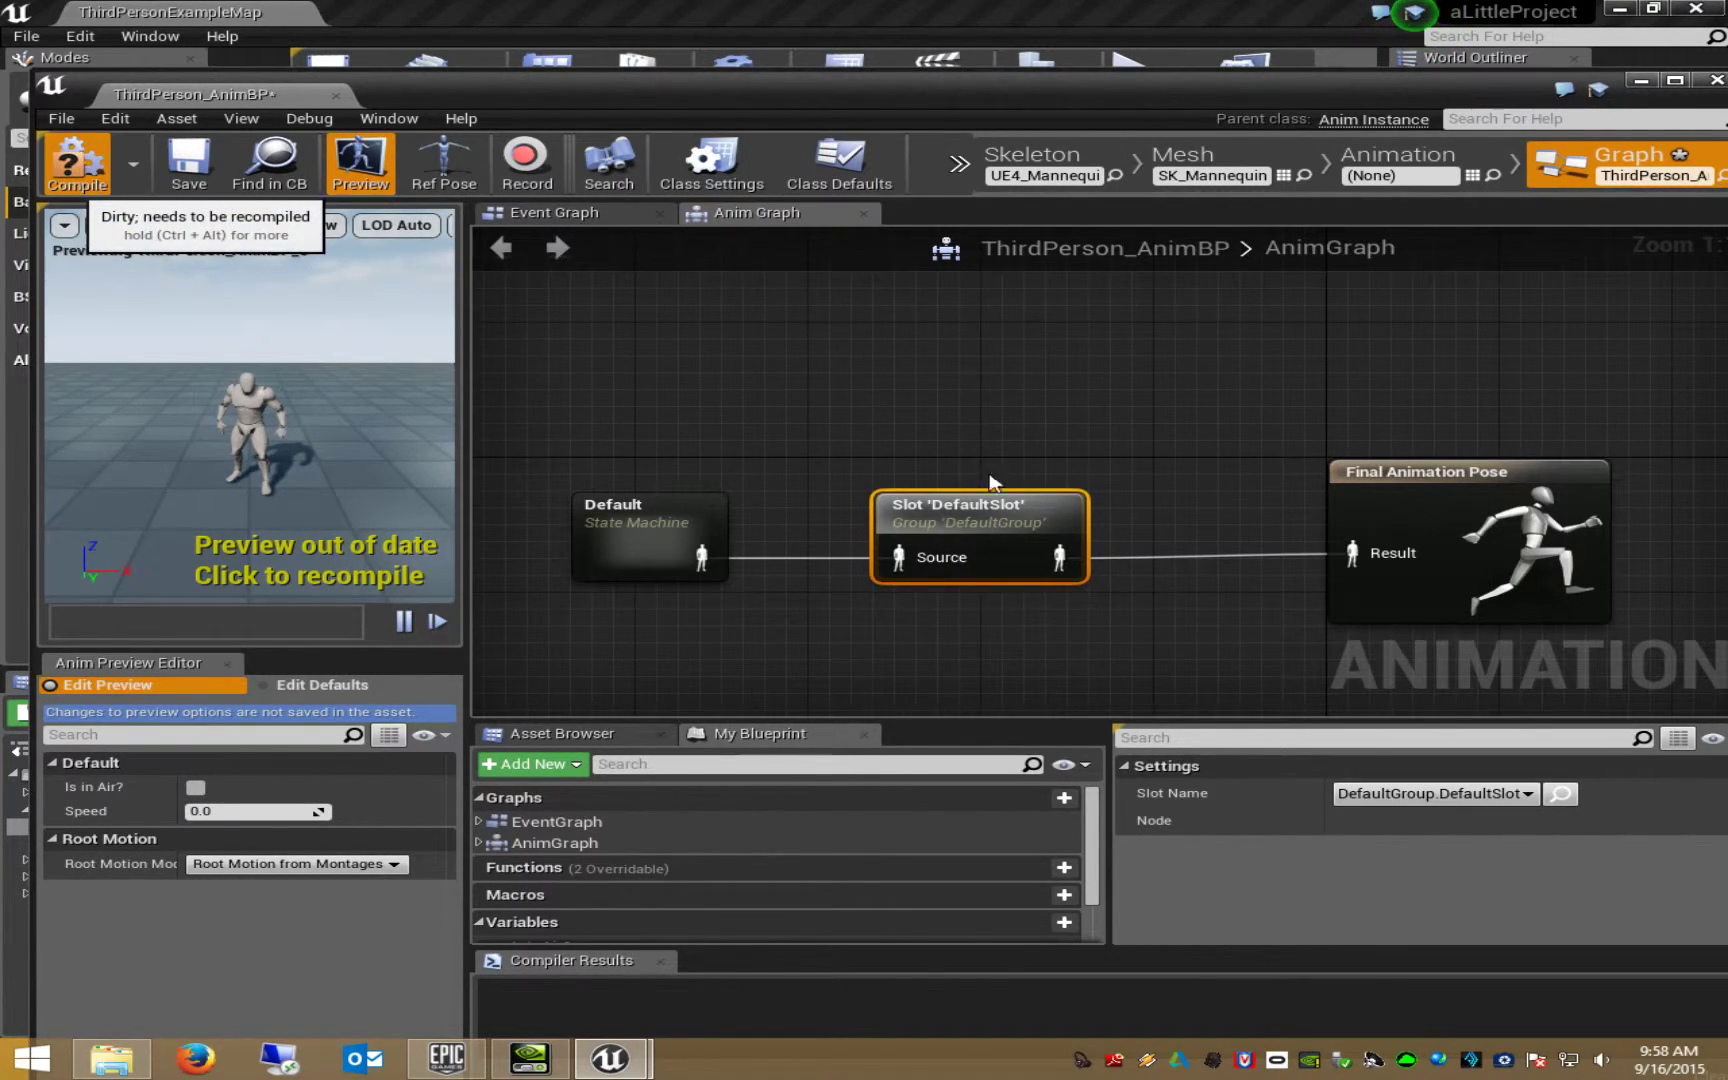
key(F7)
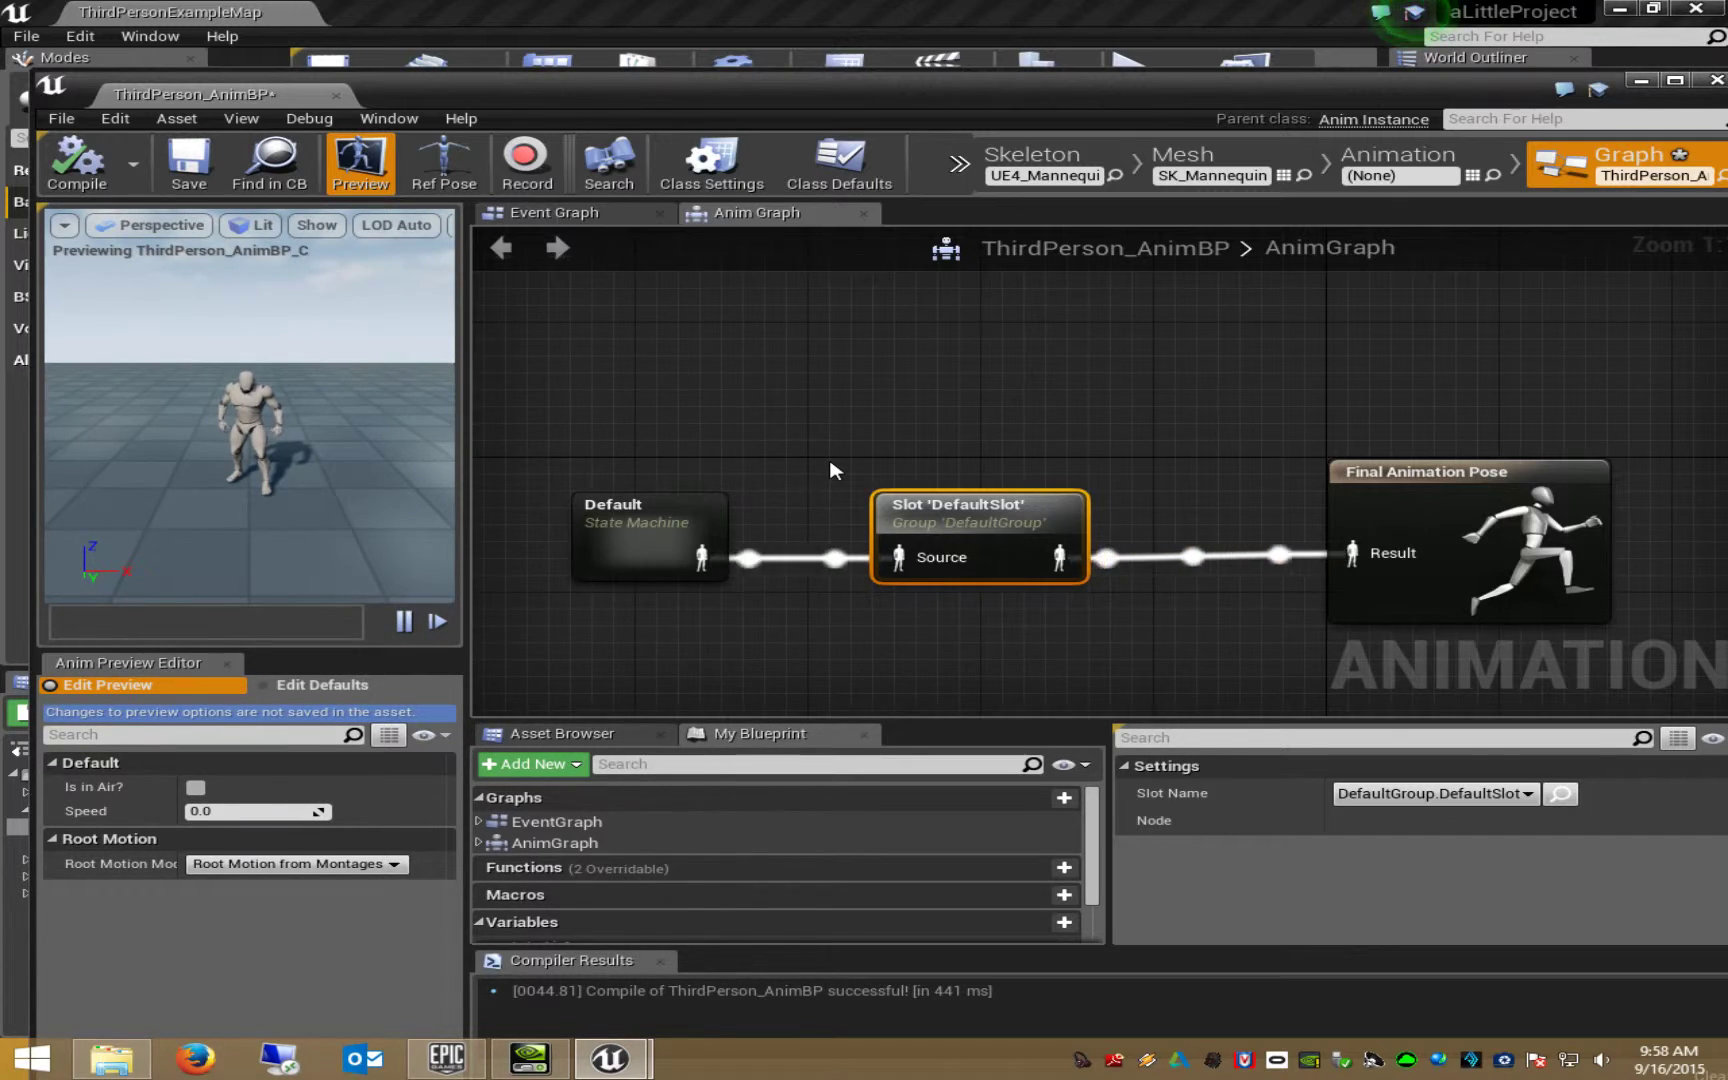
drag(822, 449, 1175, 620)
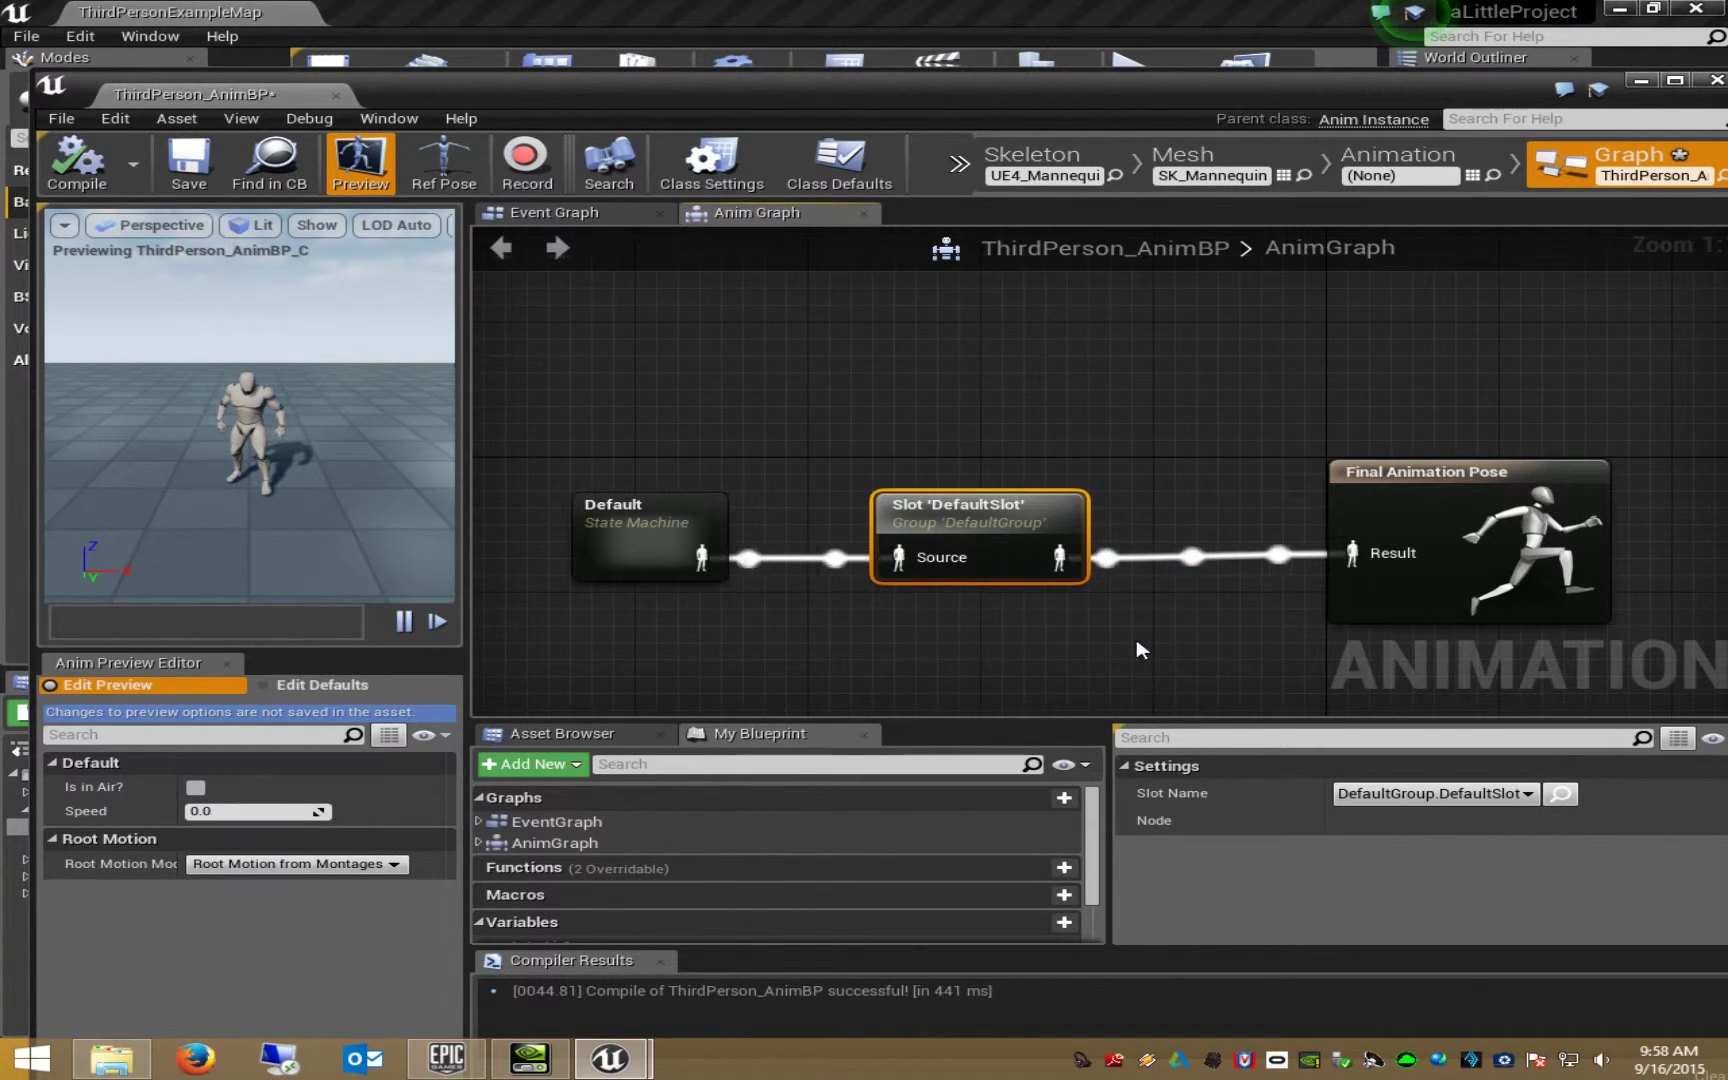
Create a new slot group named TEST GROUP in the Anim Slot Manager.
click(1560, 795)
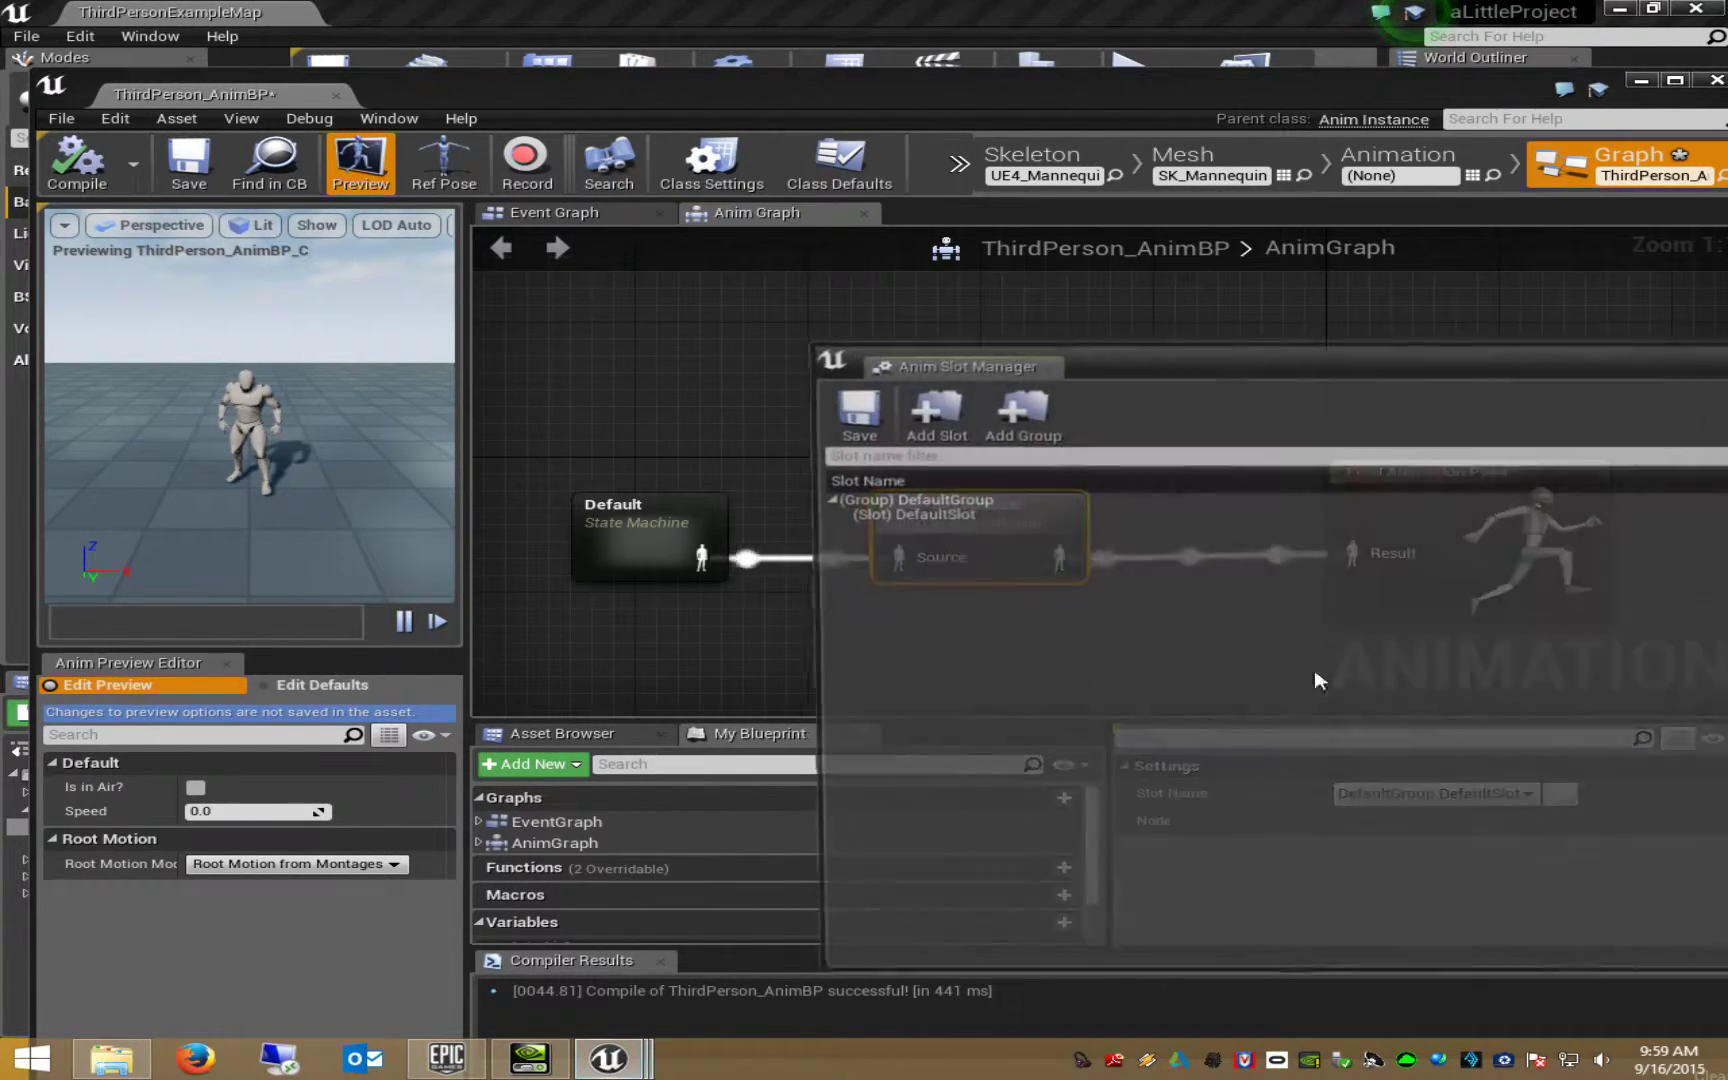
click(1038, 432)
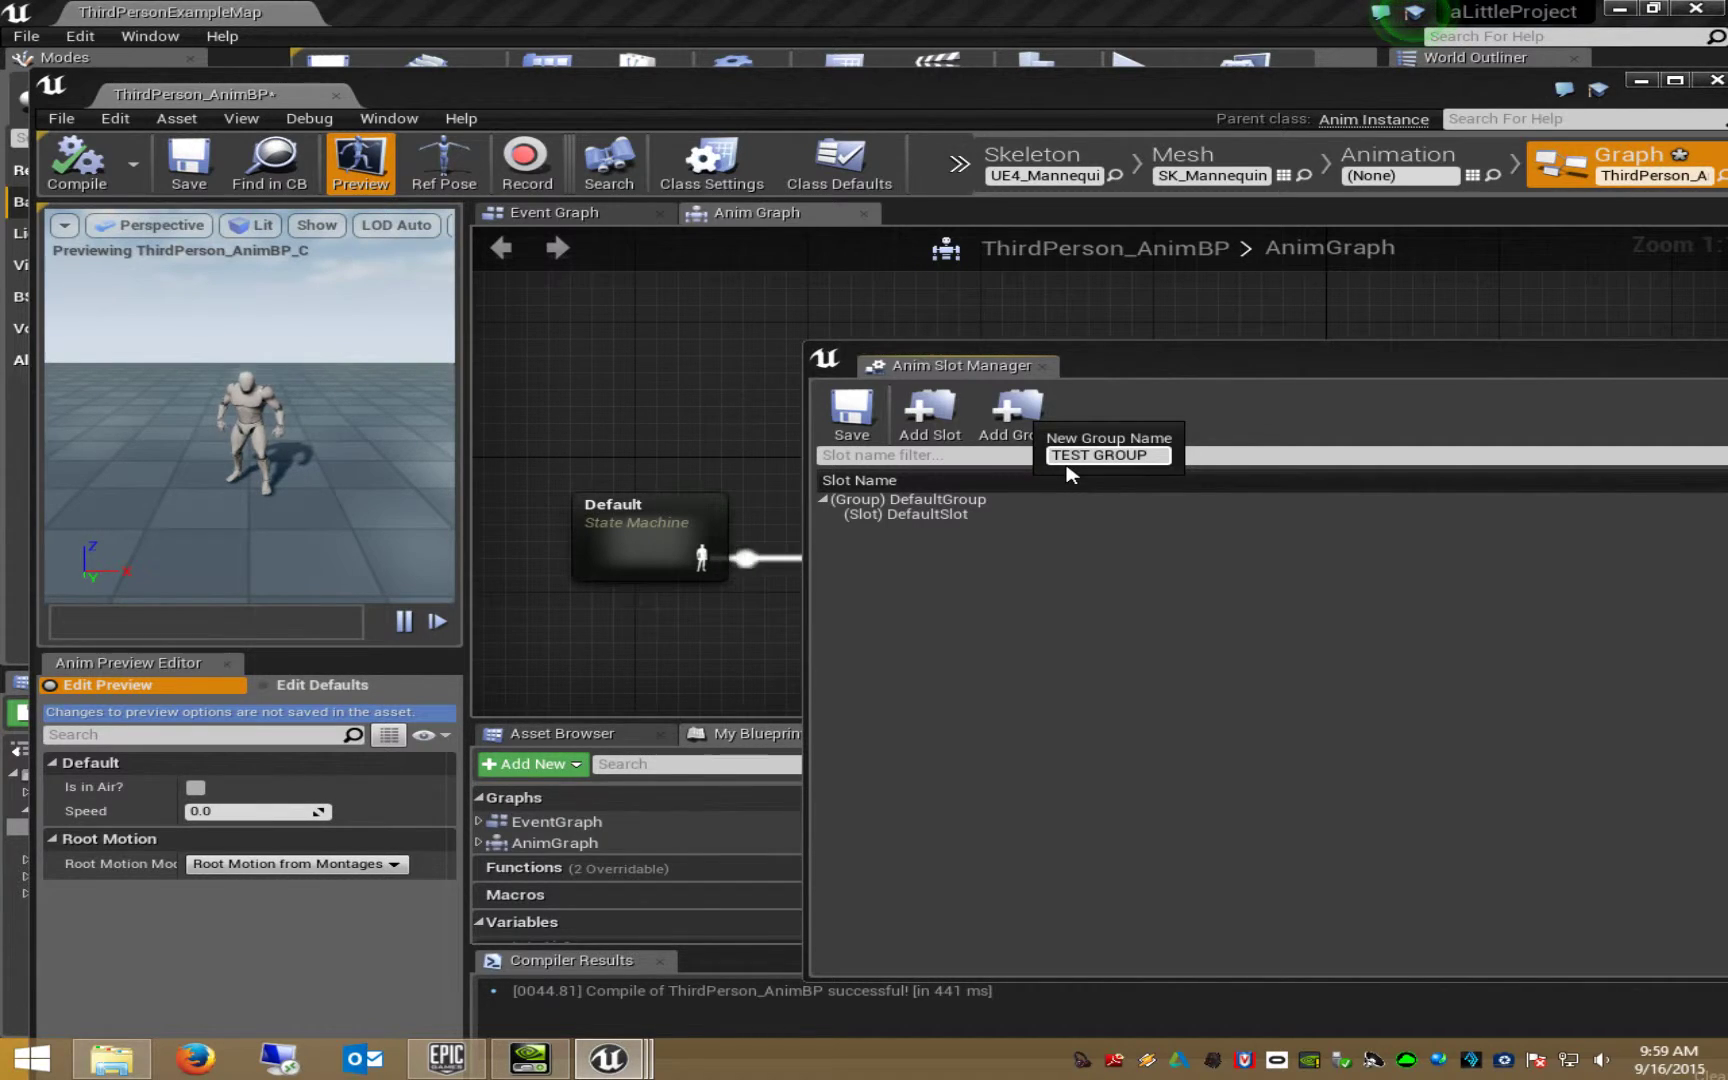
key(Return)
Add a TEST SLOT slot under TEST GROUP and save the slot list.
click(916, 529)
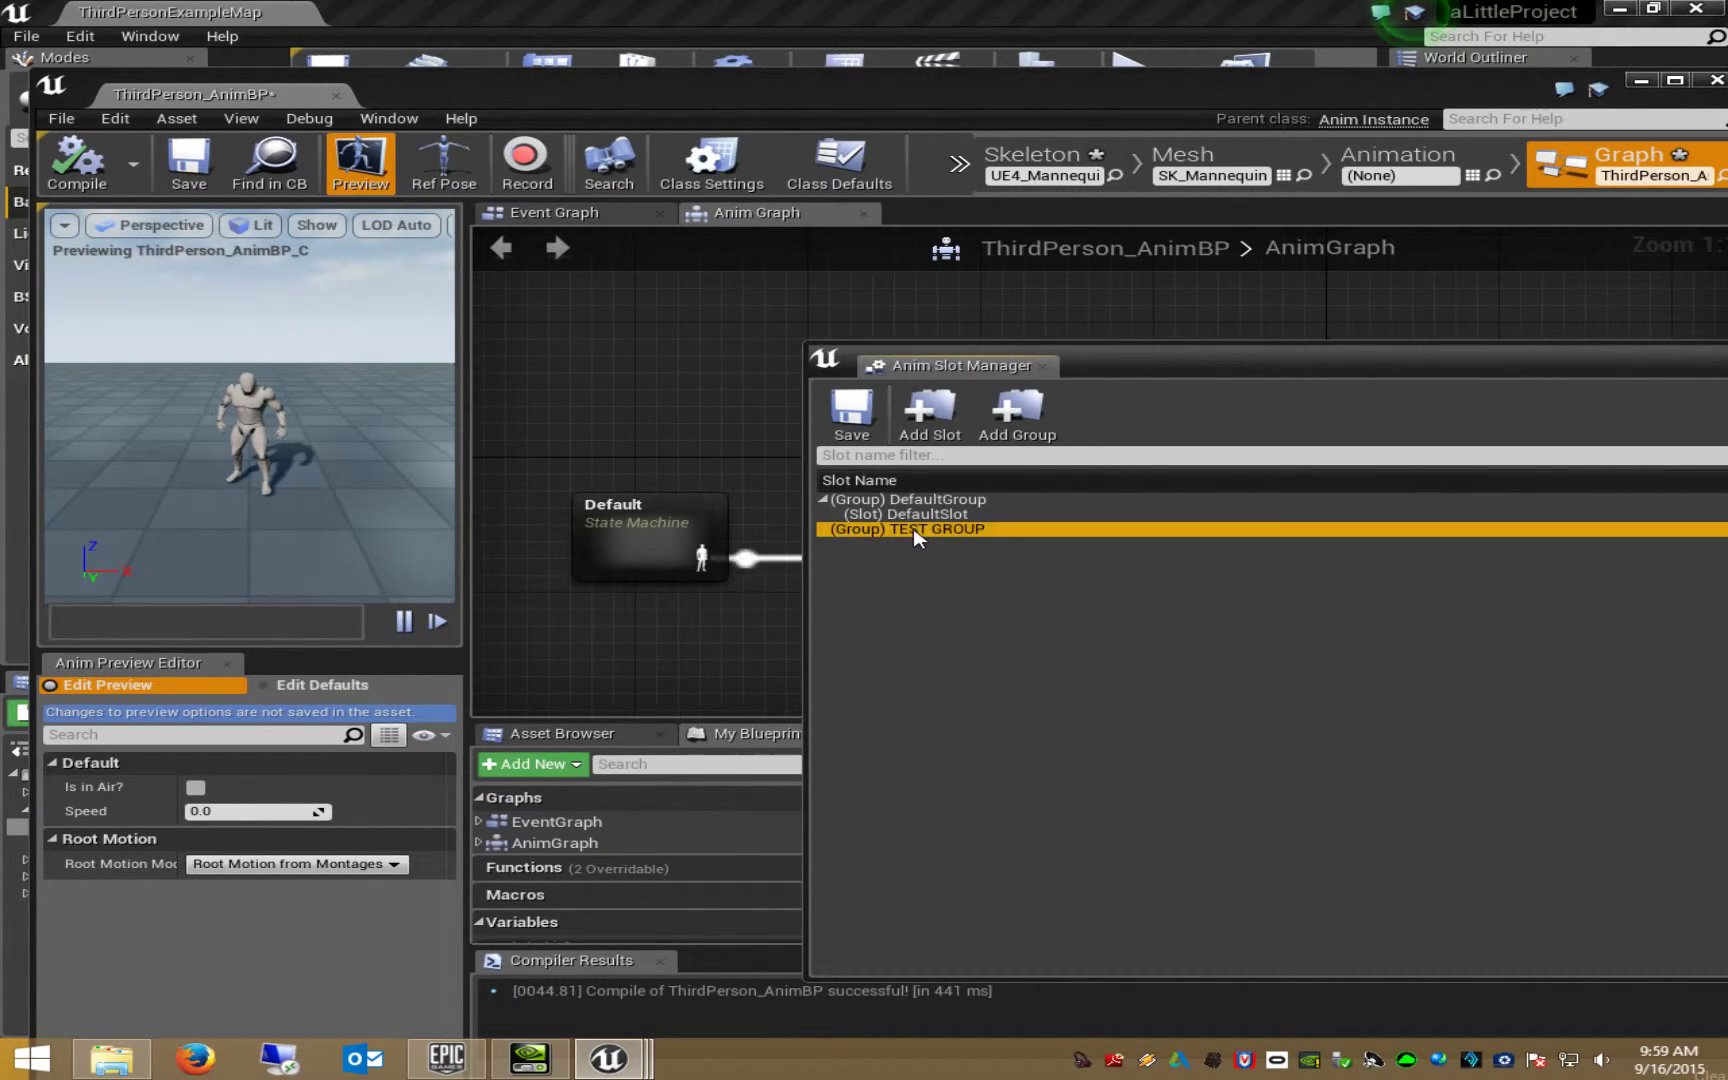
click(920, 438)
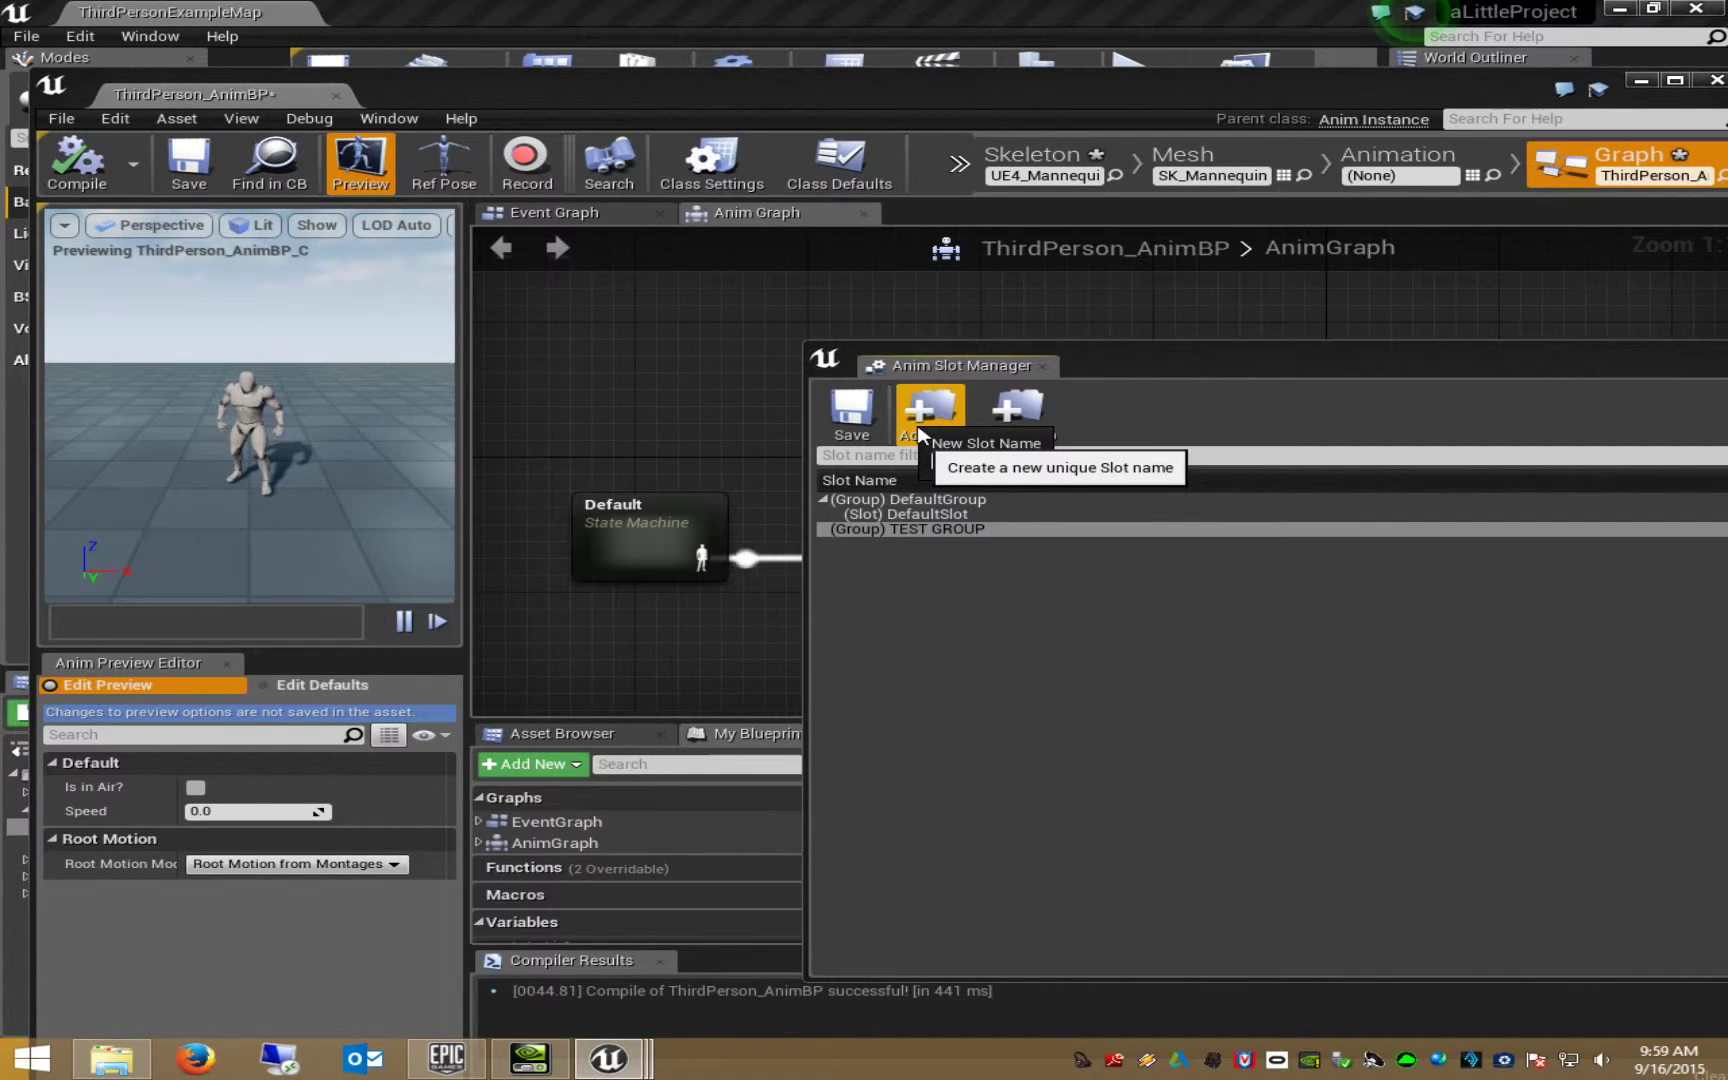
text(TEST SLOT)
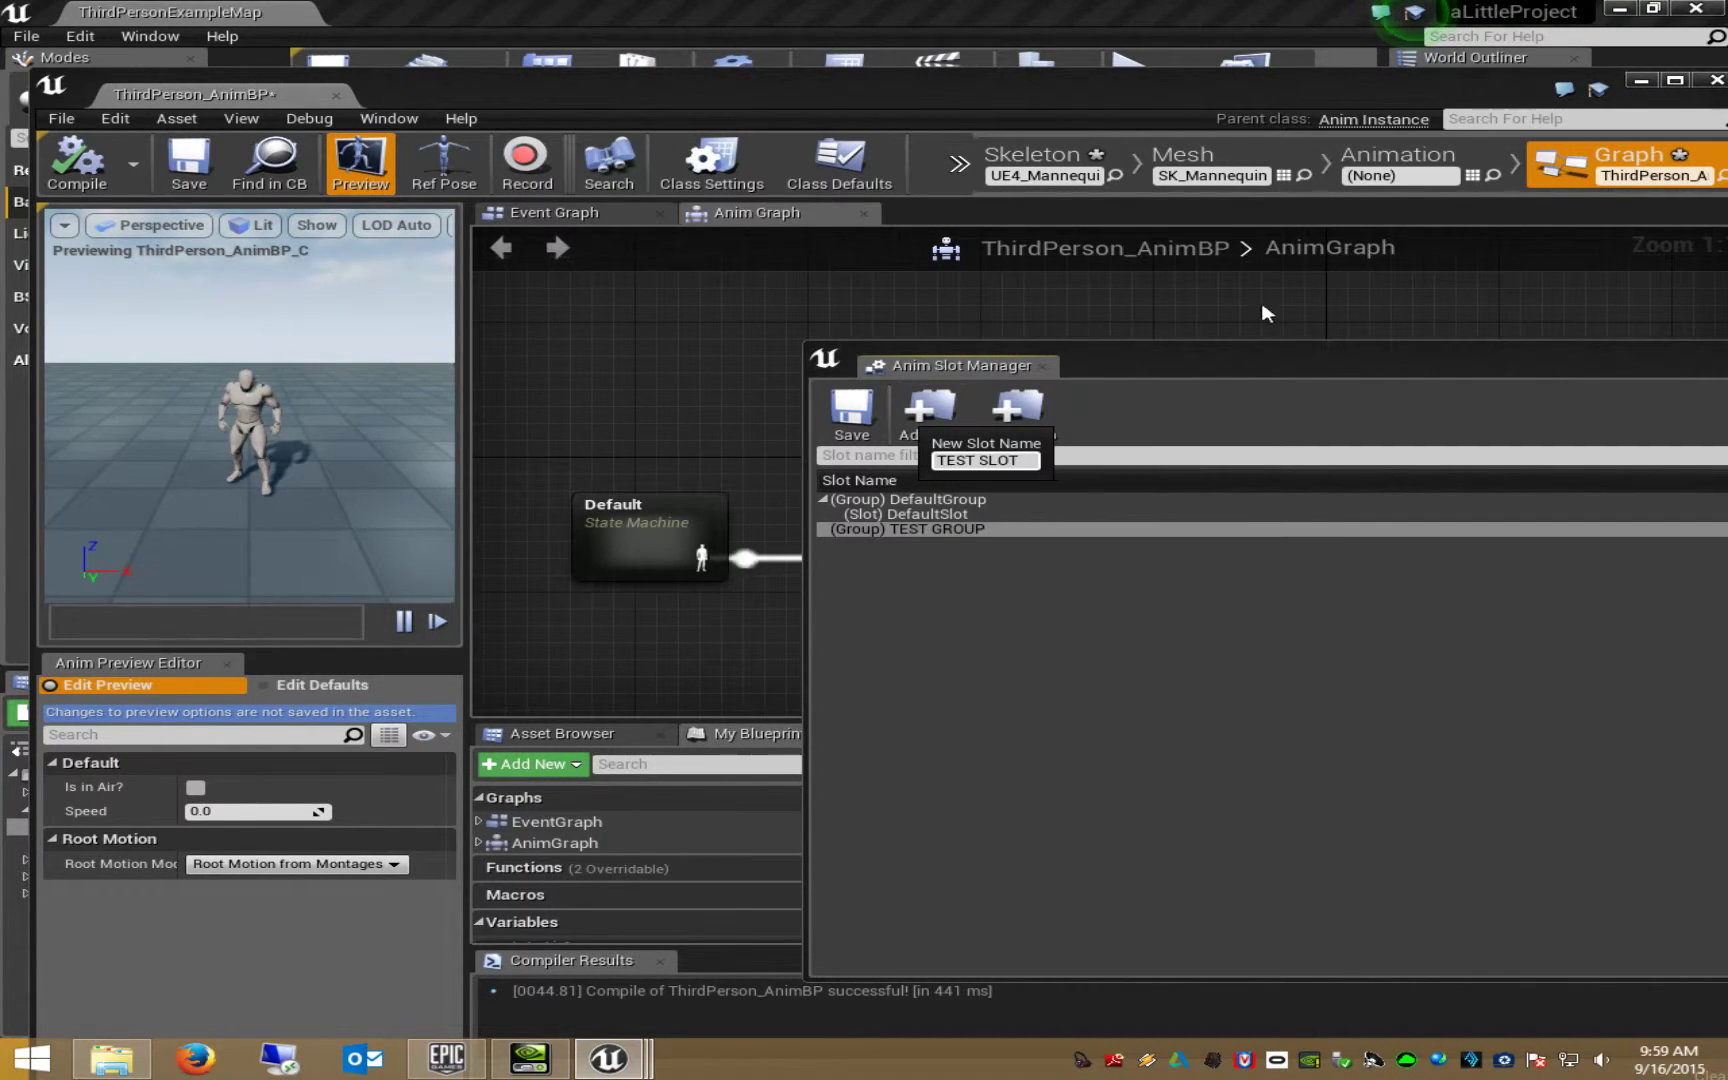
key(Return)
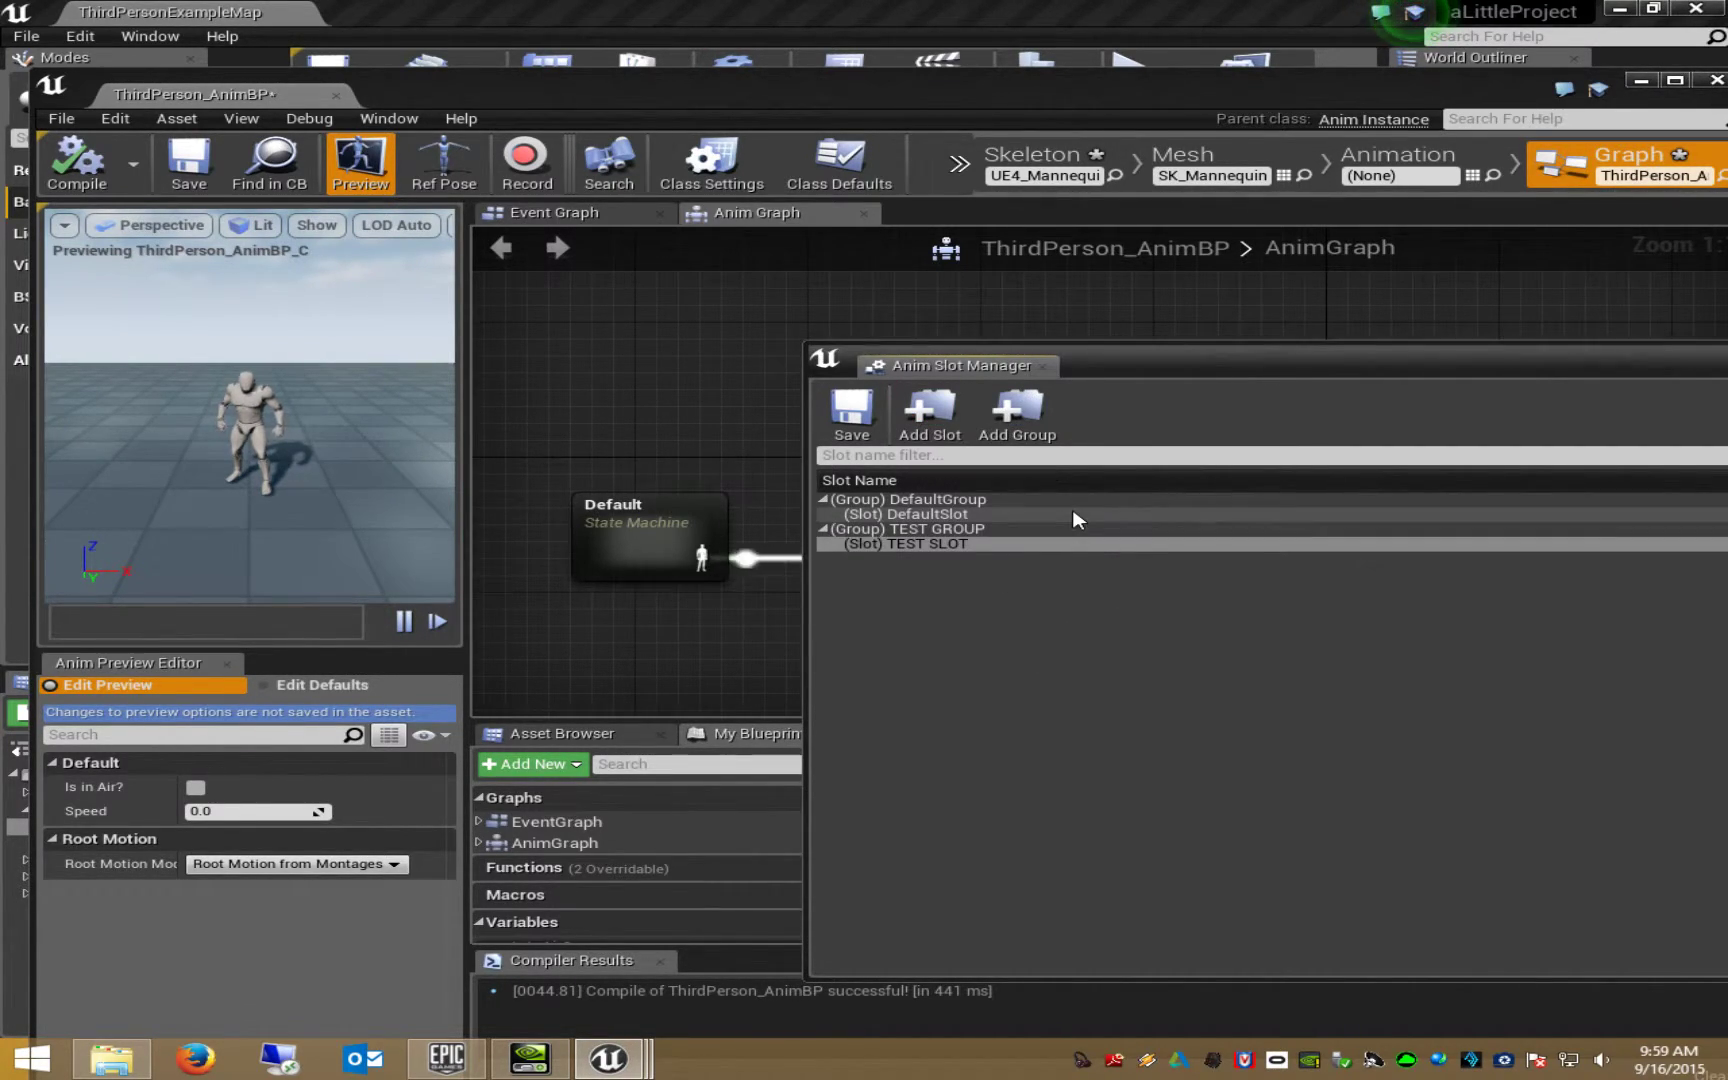
click(832, 428)
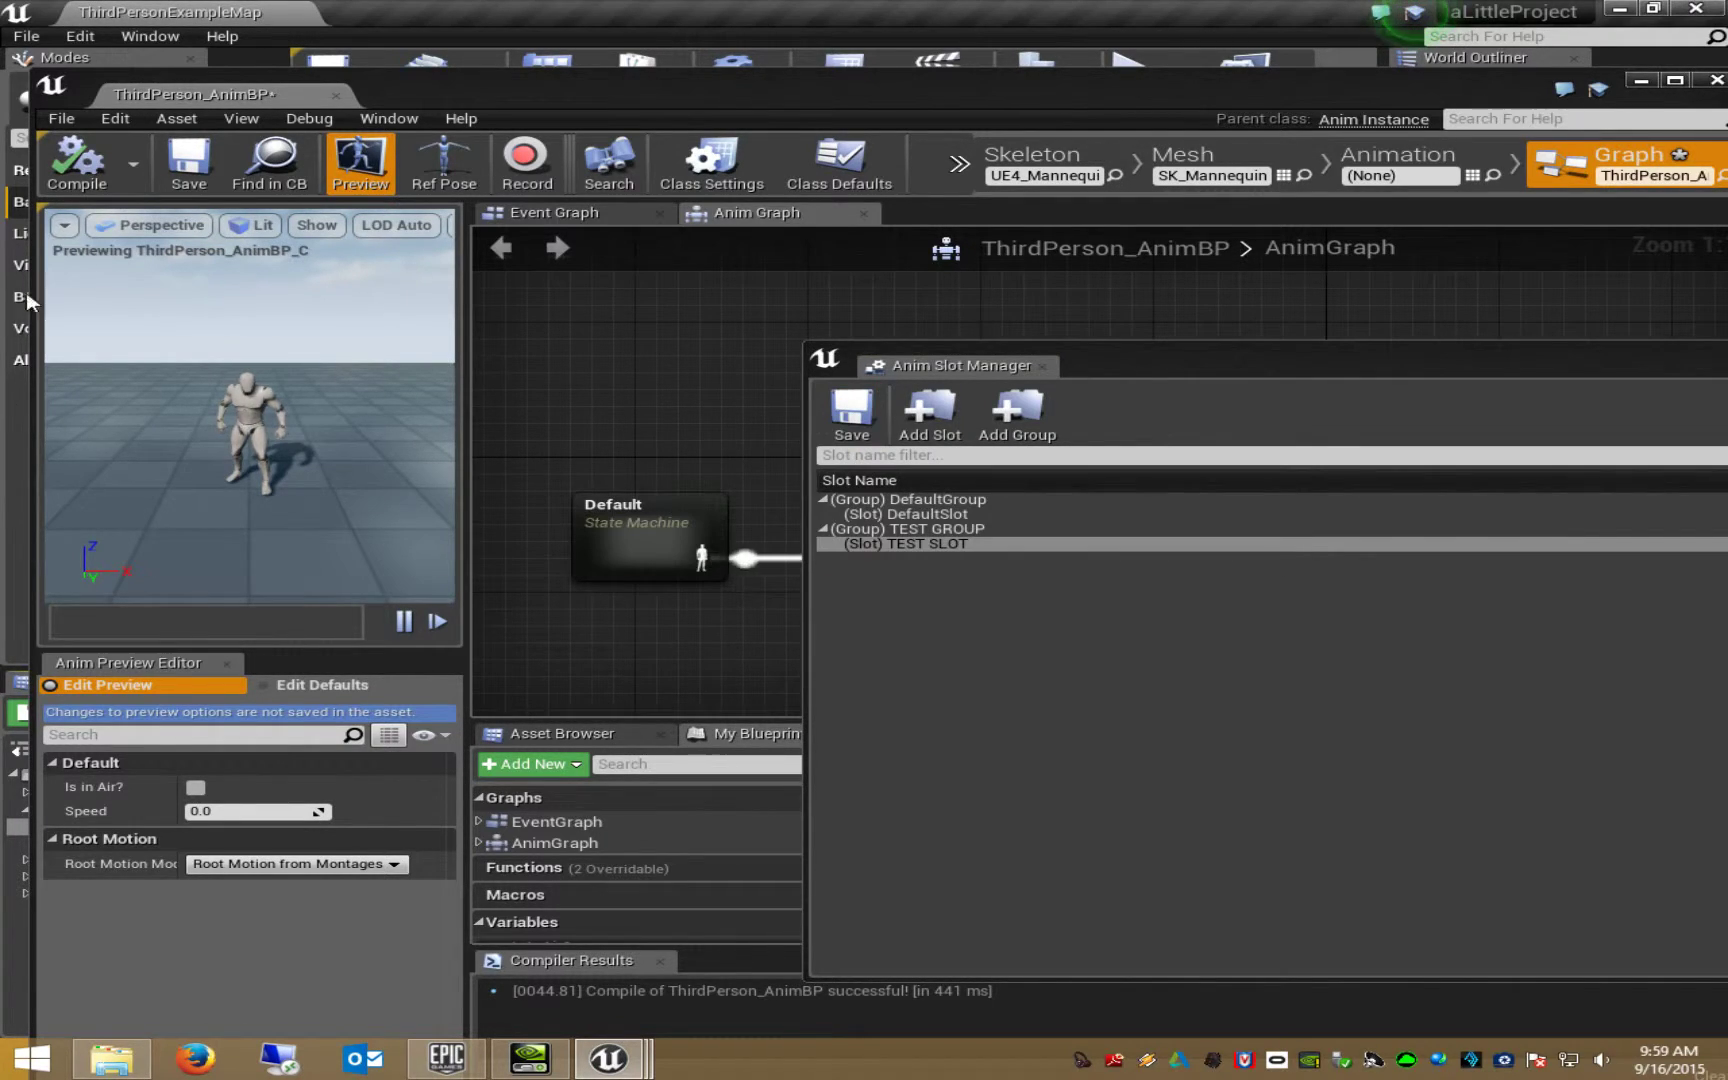
Compile and set the Slot node's Slot Name to TEST GROUP.TEST SLOT.
click(1041, 367)
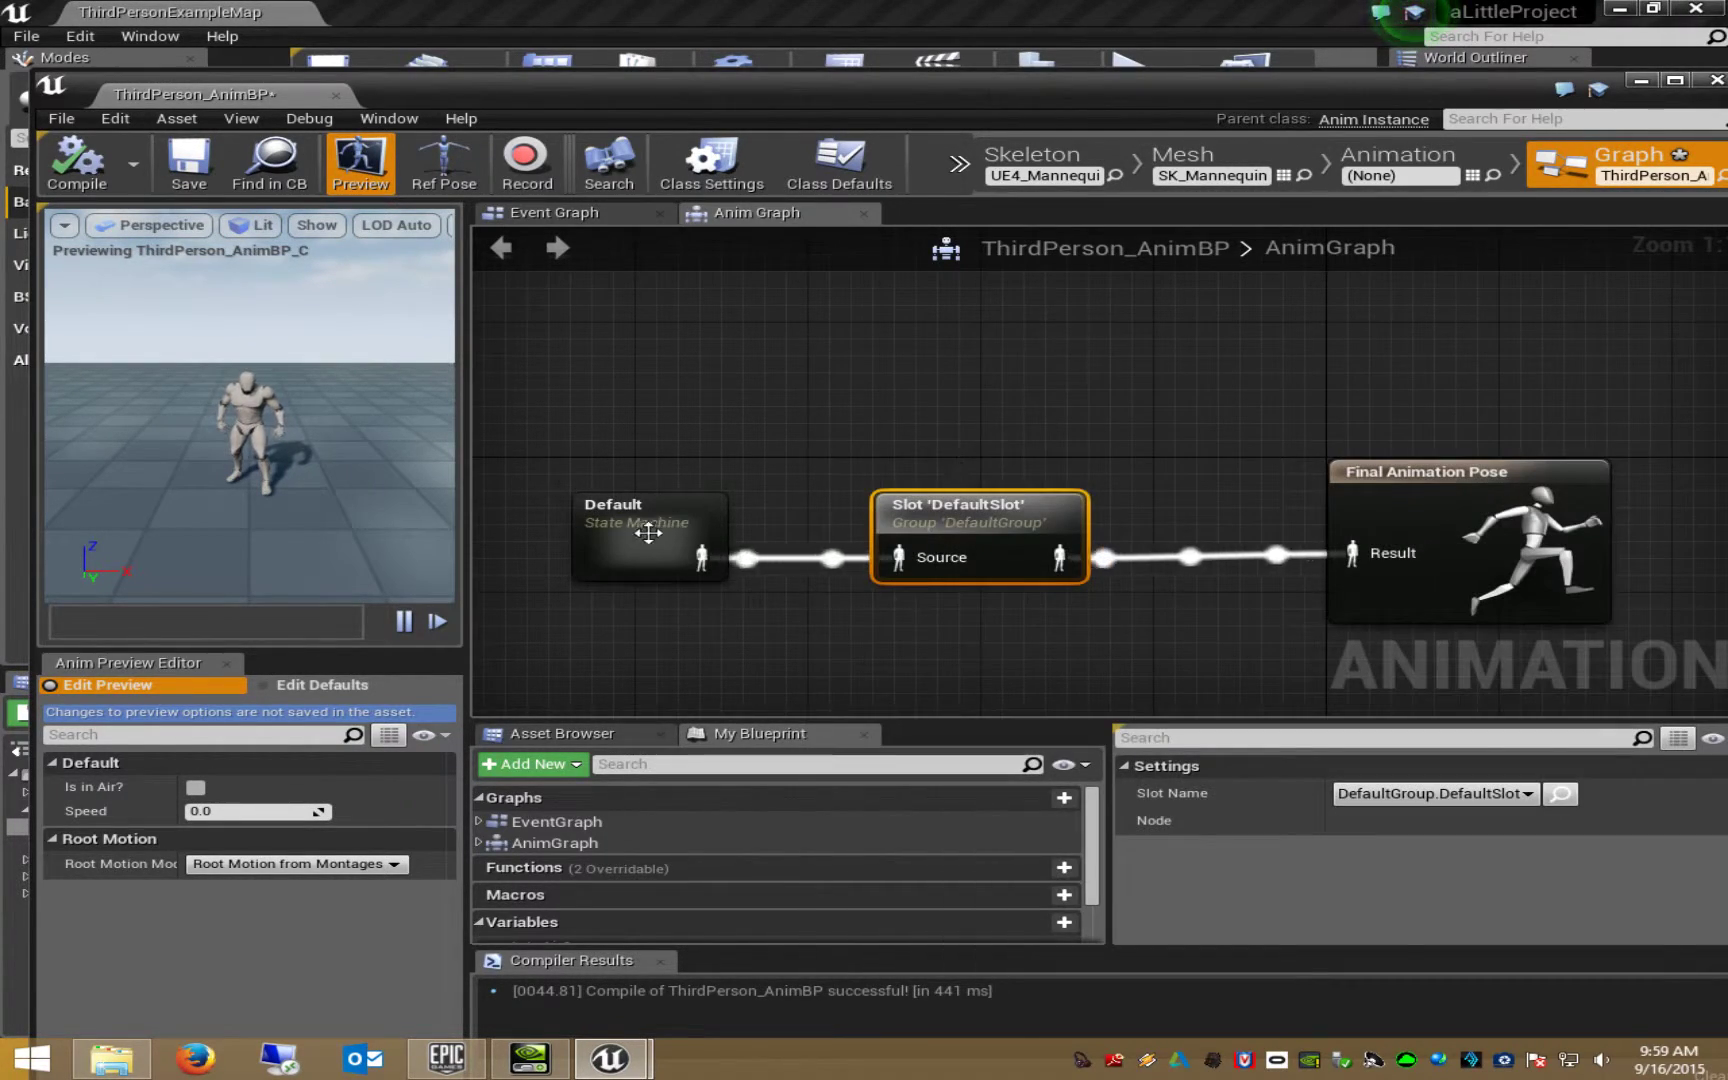
click(77, 162)
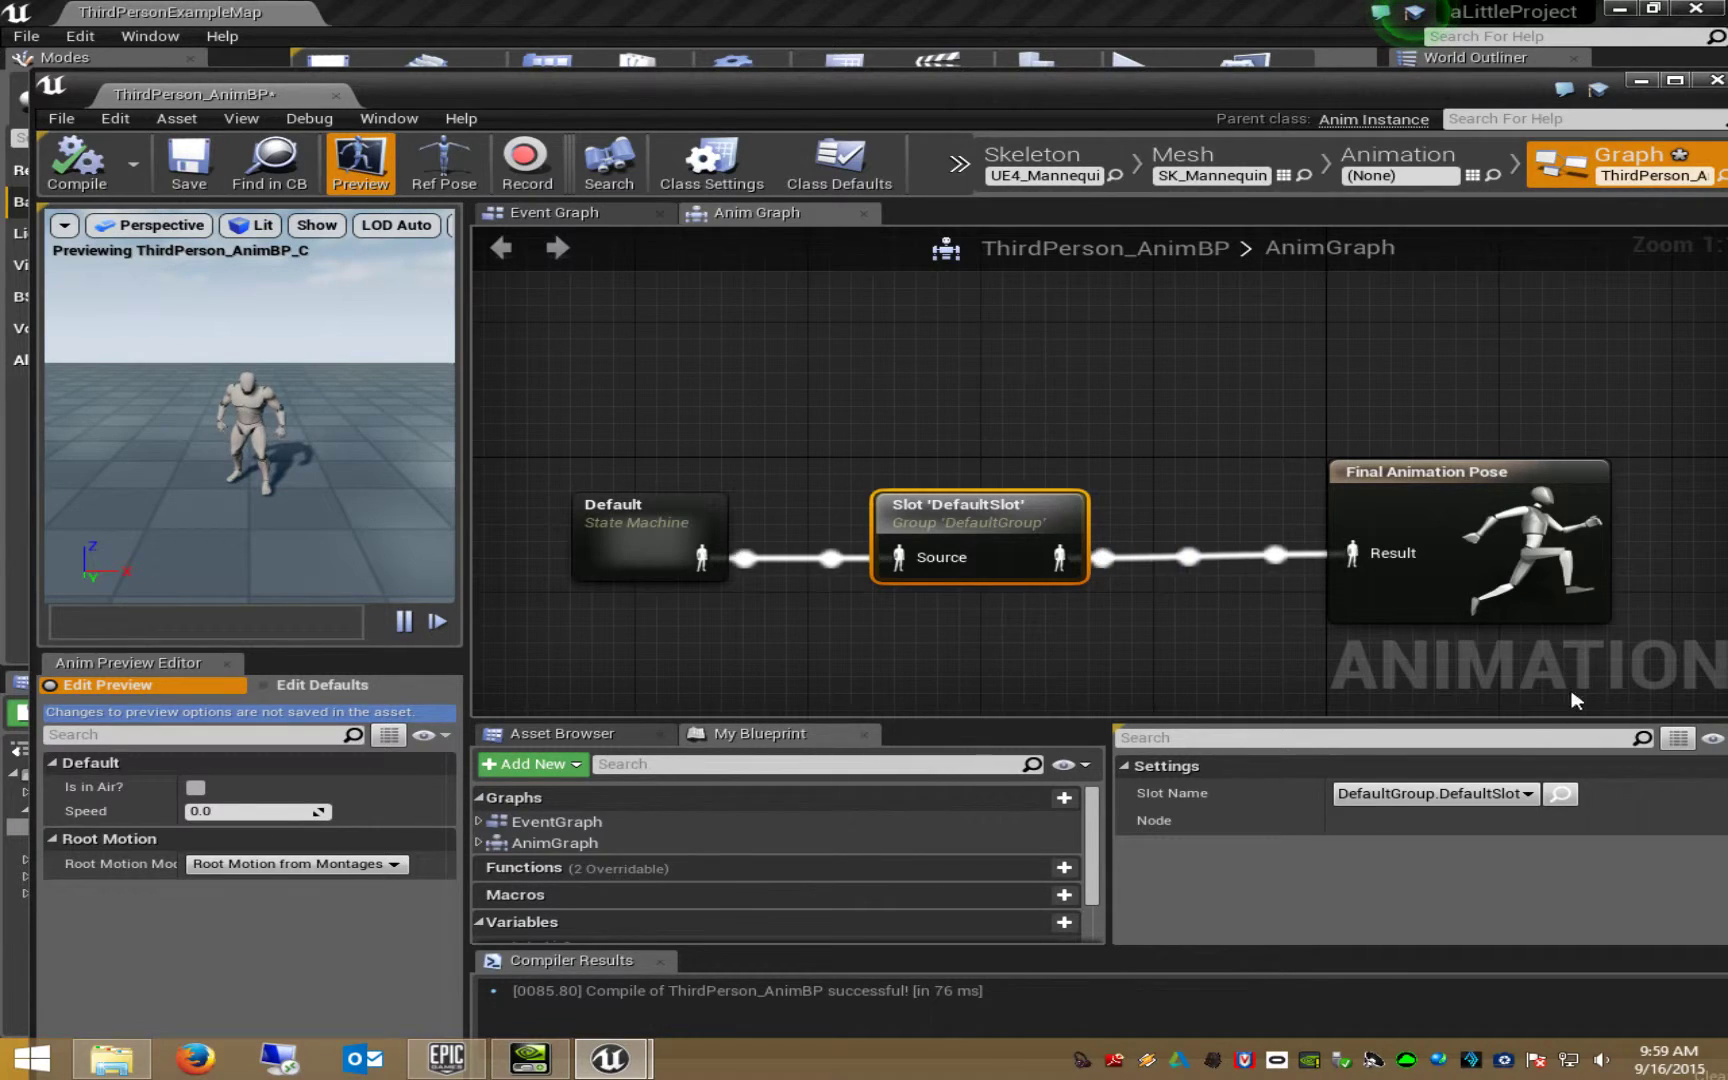
click(1430, 793)
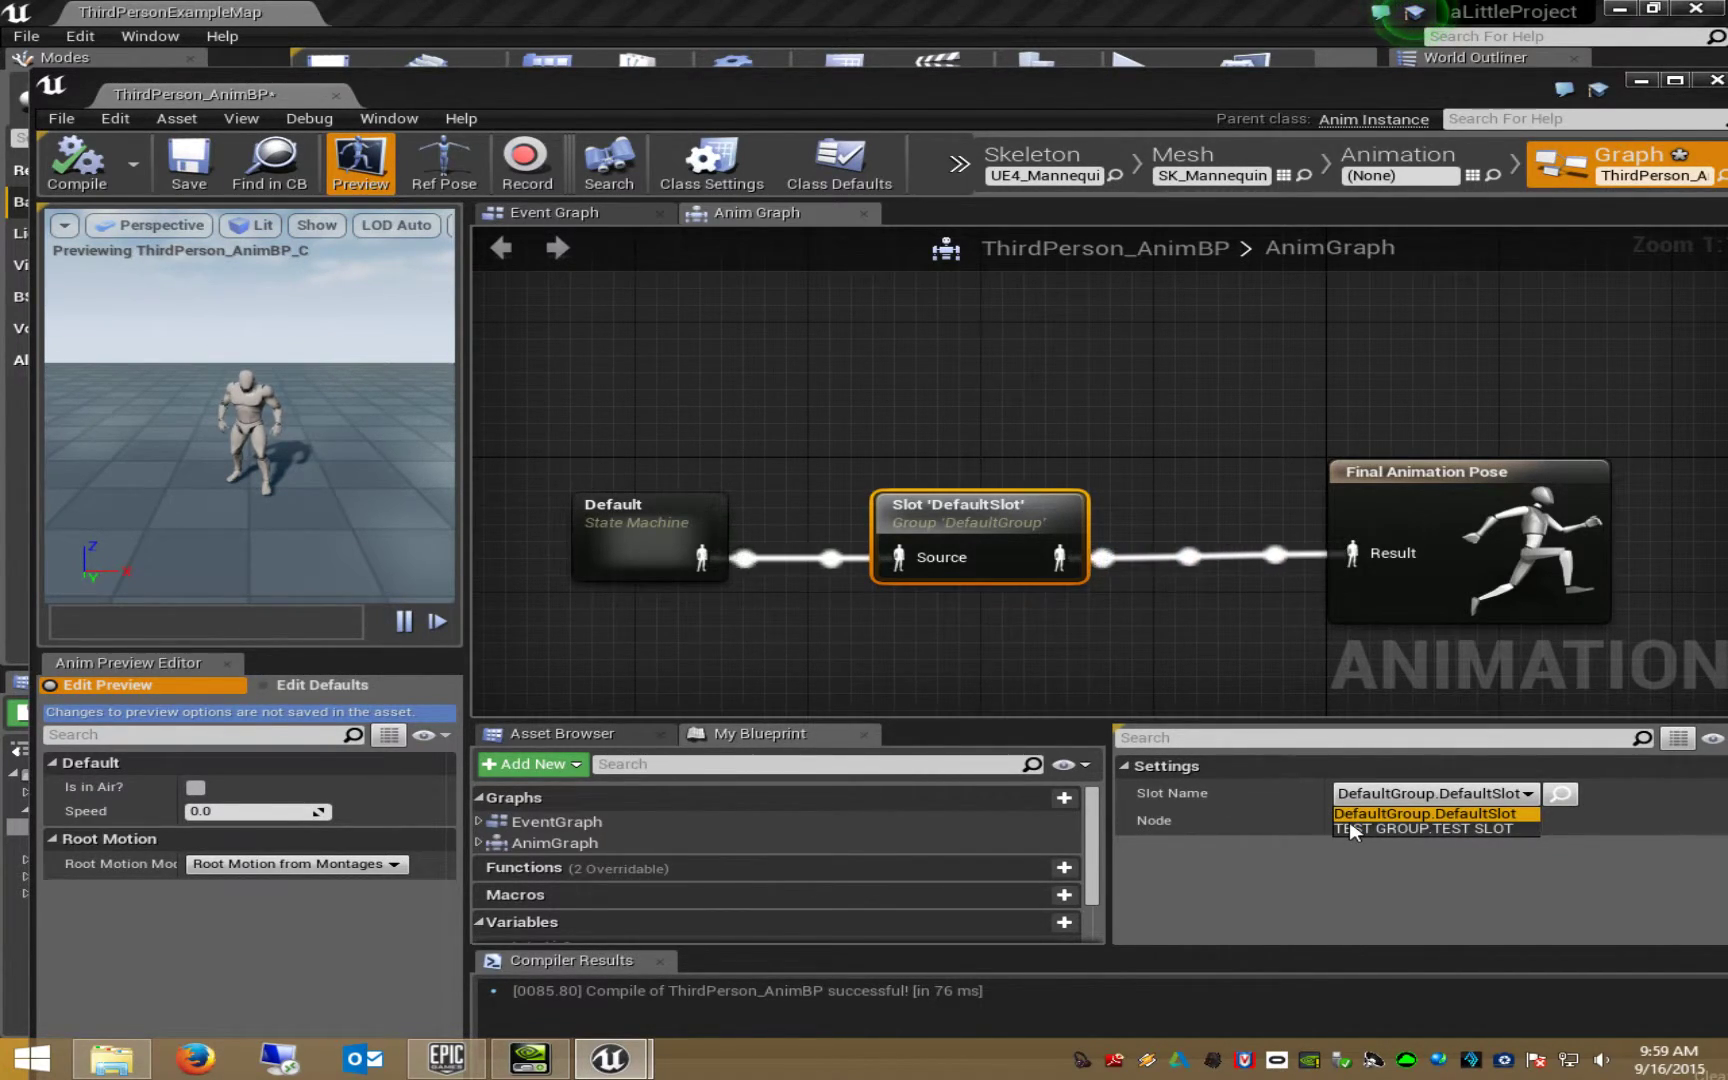
click(1380, 829)
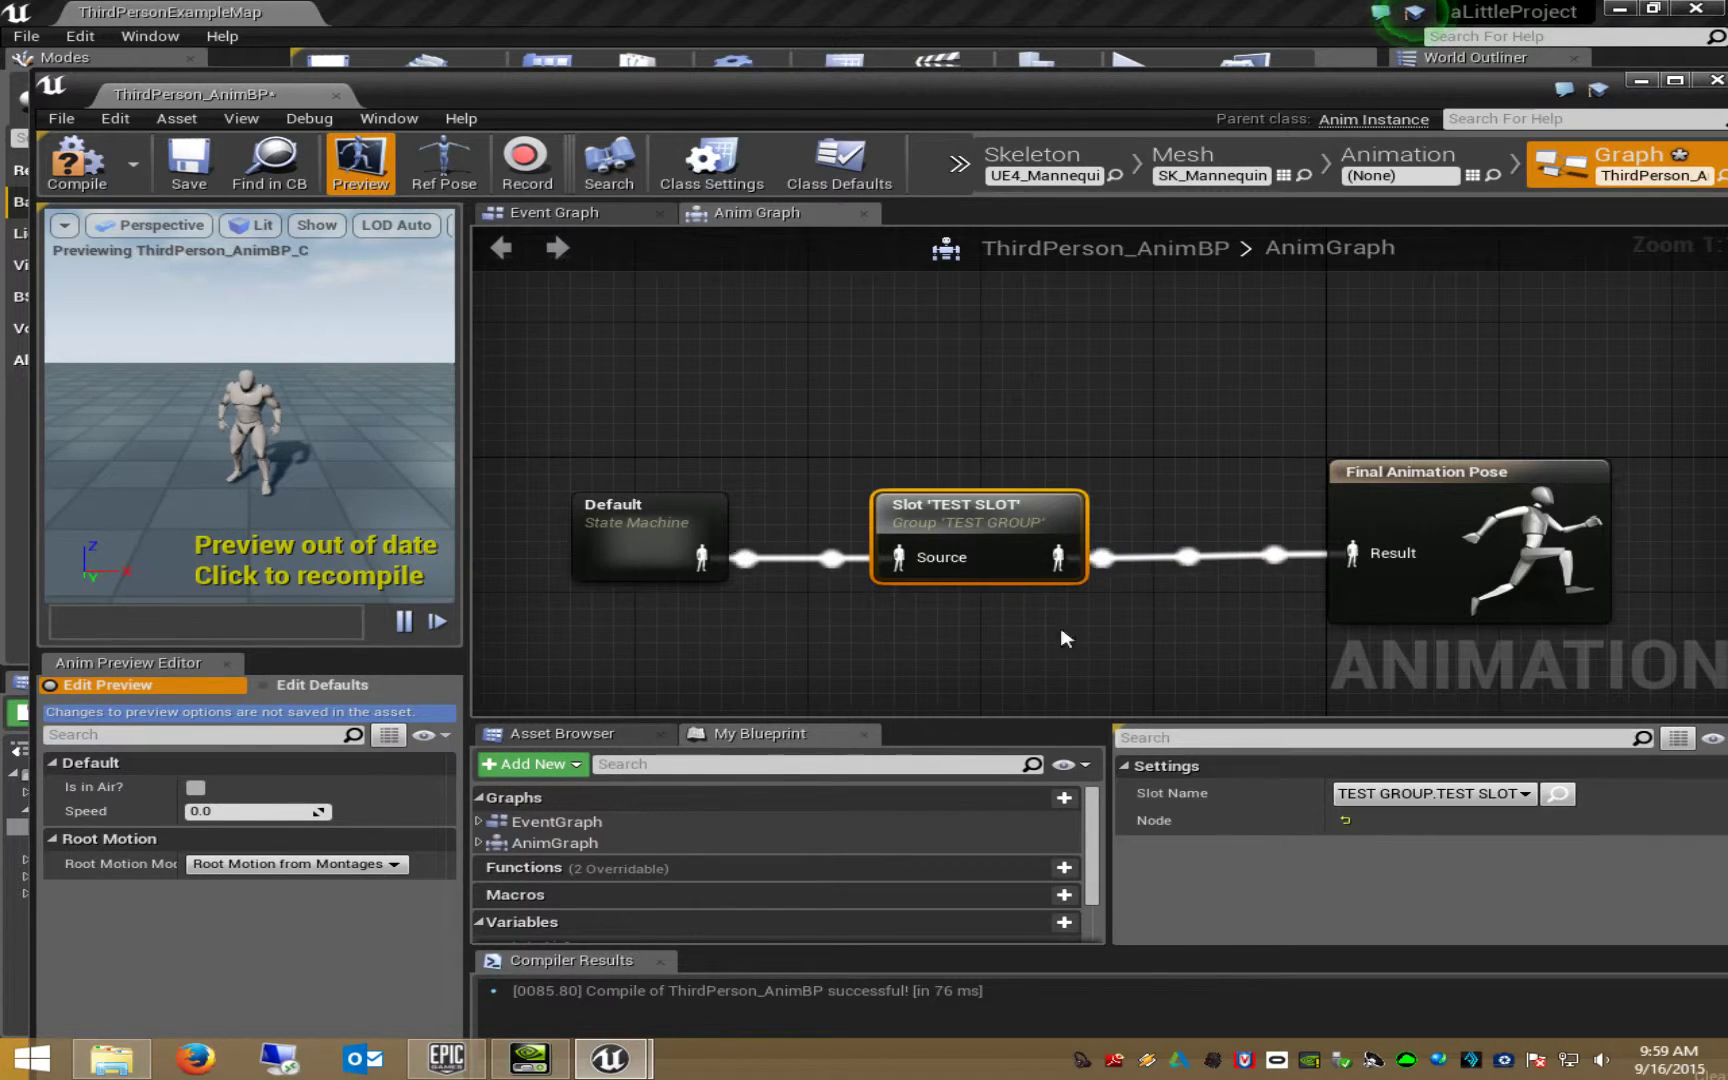
Recompile and save the animation blueprint, dock its tab, and close the Unreal Editor.
click(76, 162)
key(ctrl+s)
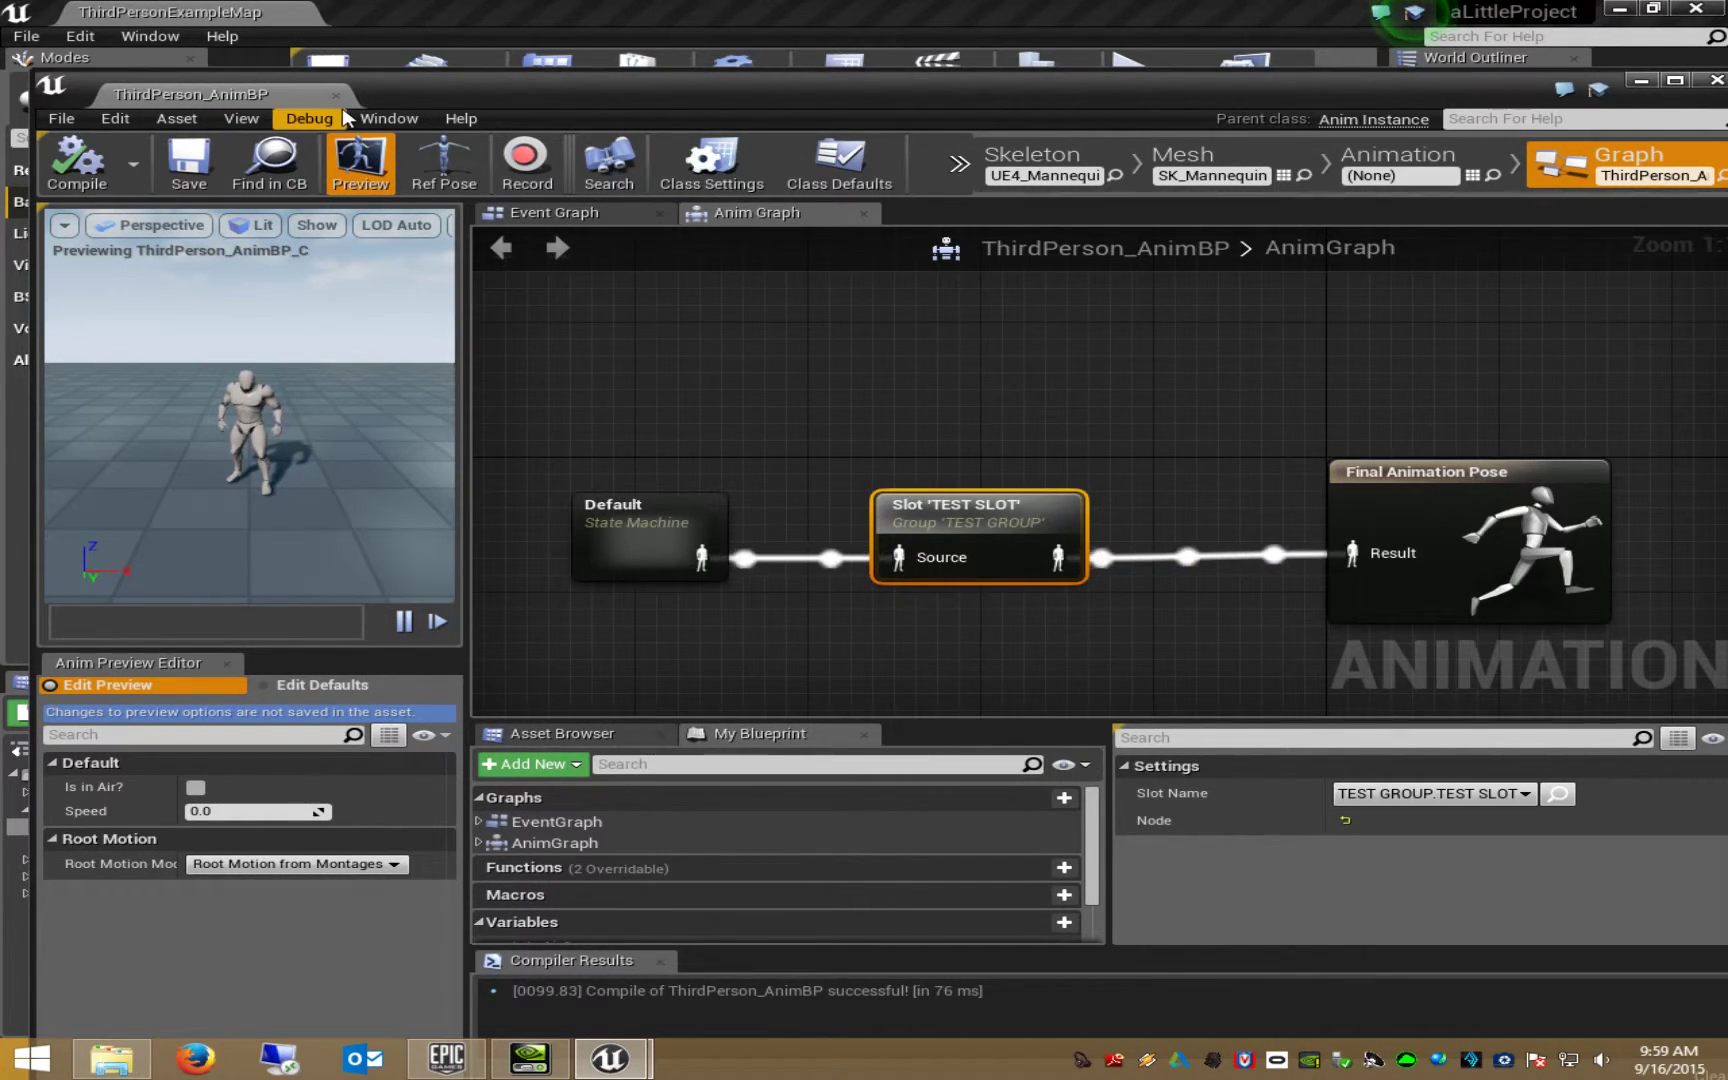
drag(268, 100, 430, 12)
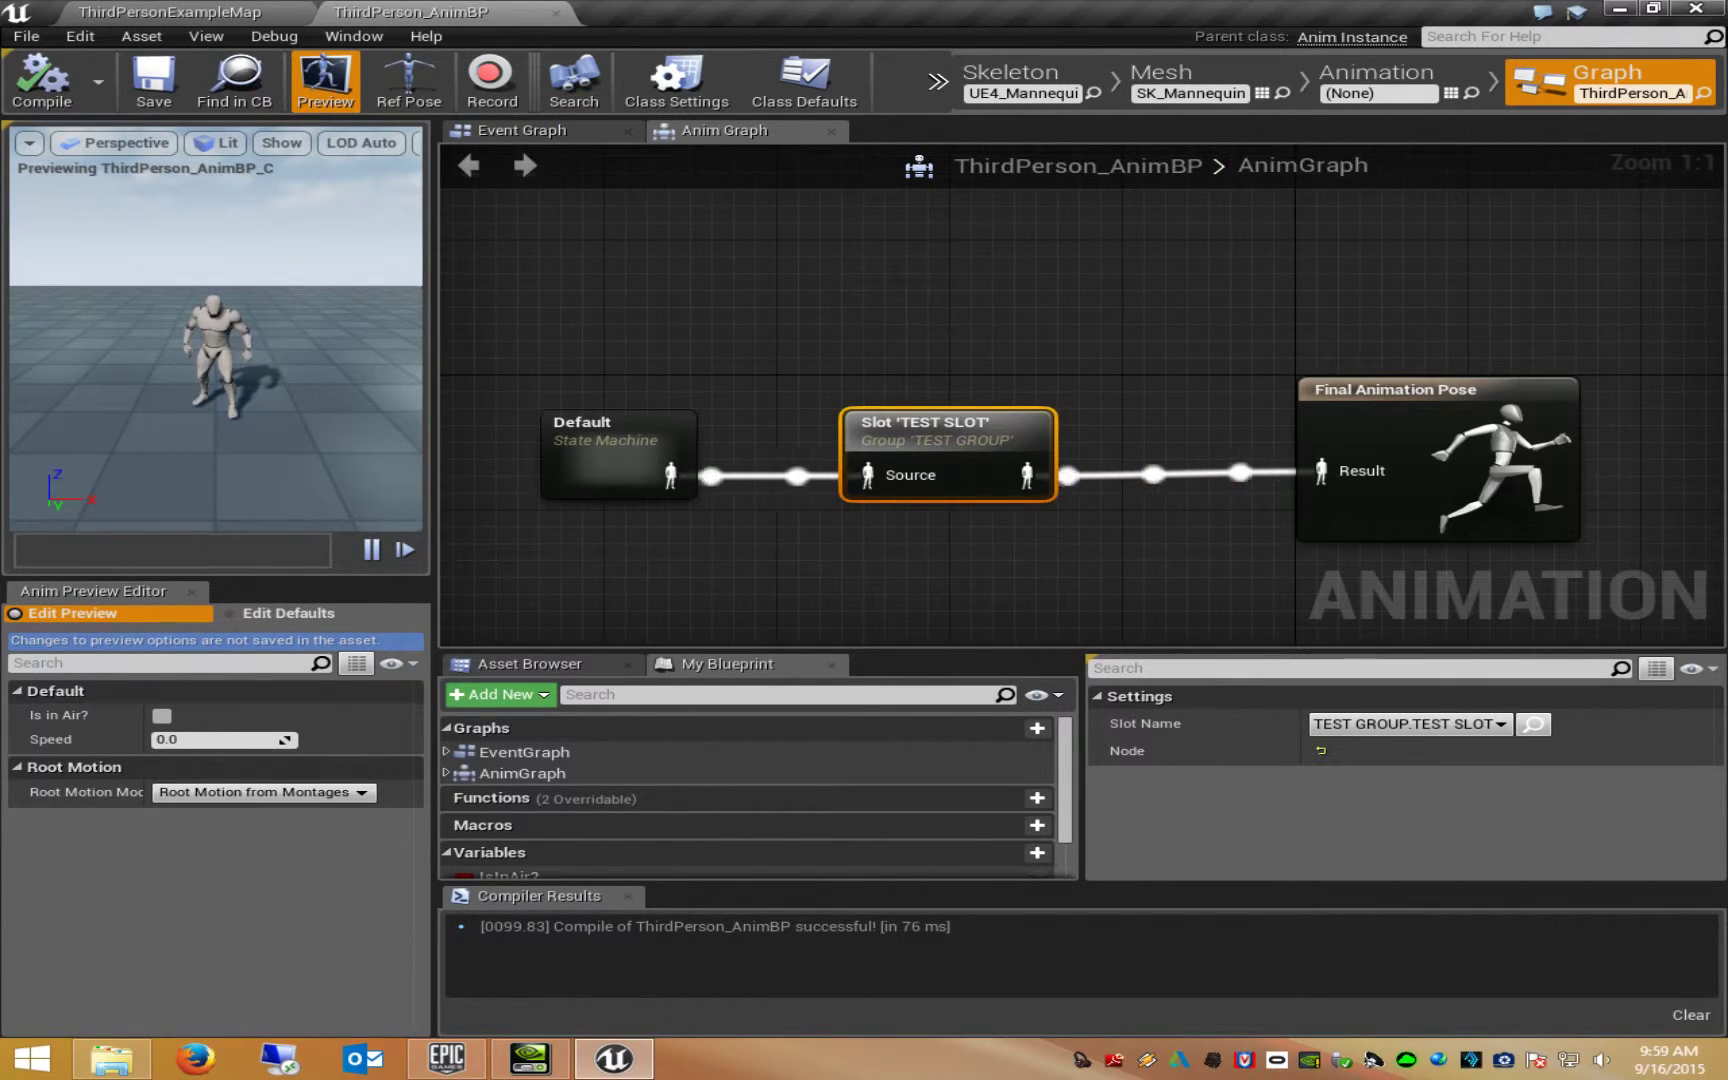
click(1712, 14)
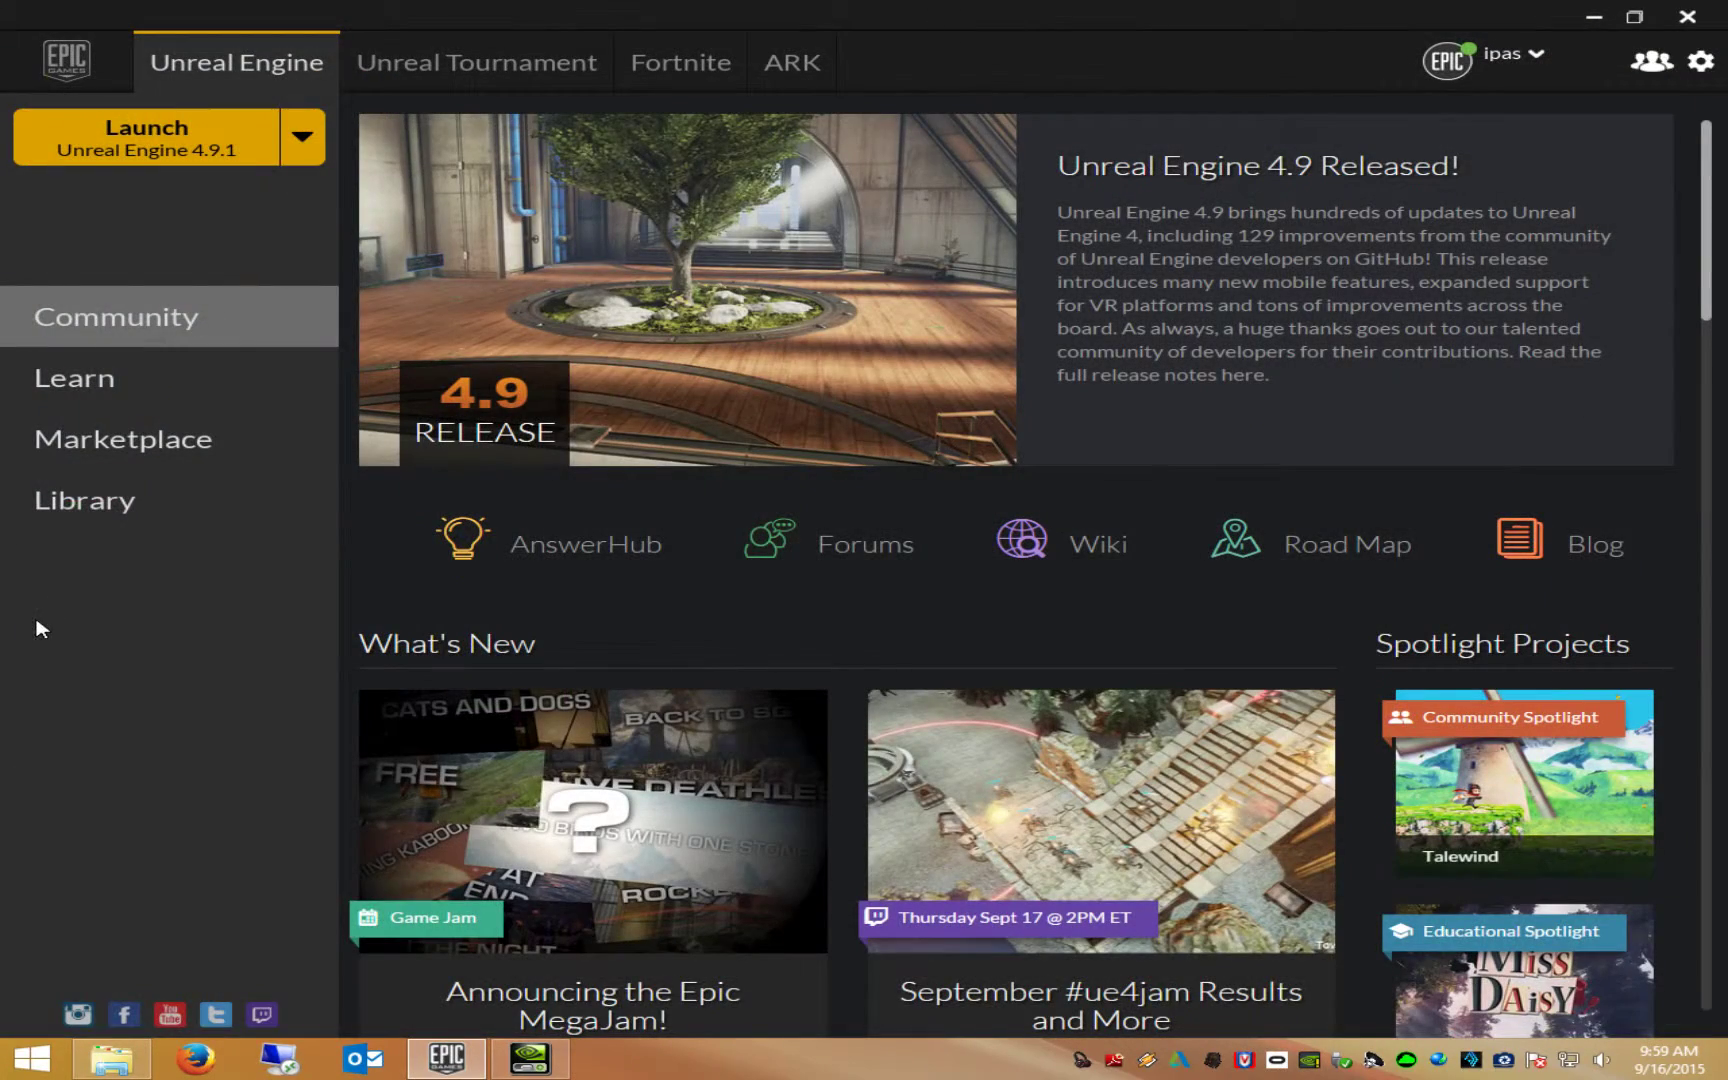
Relaunch Unreal Engine 4.9.1 and reopen the aLittleProject project.
click(120, 142)
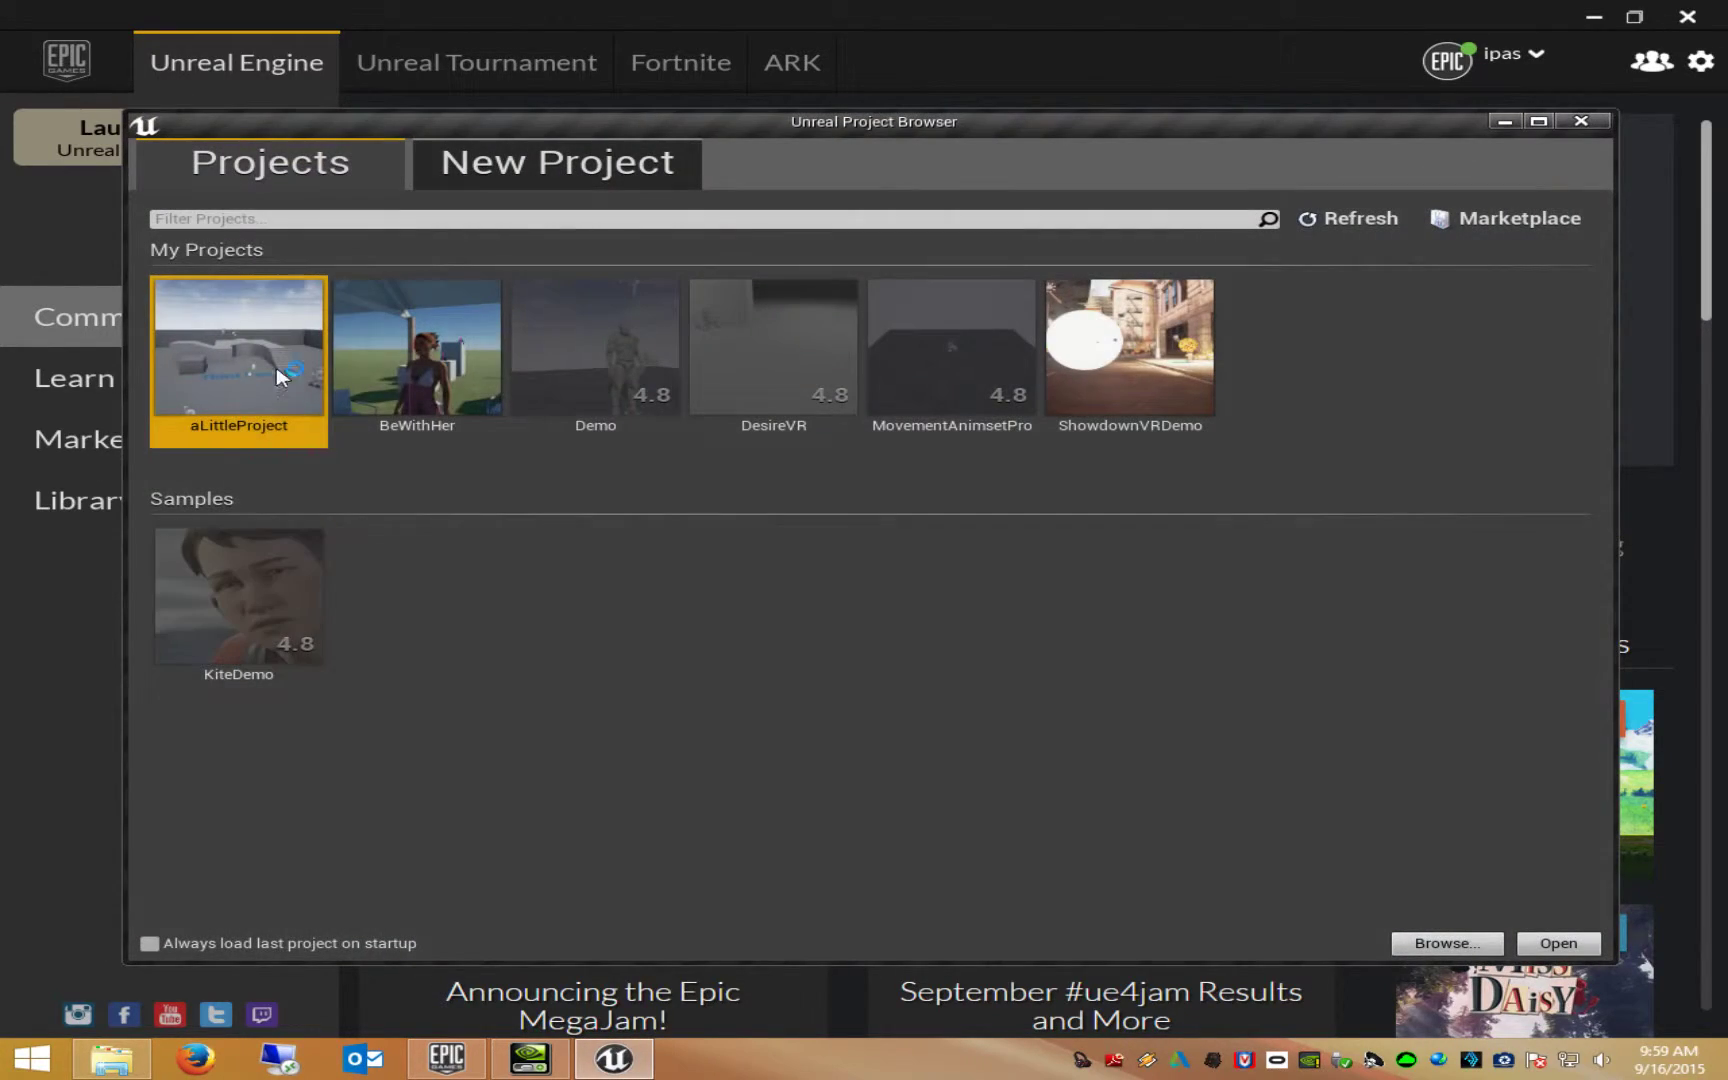
double_click(225, 360)
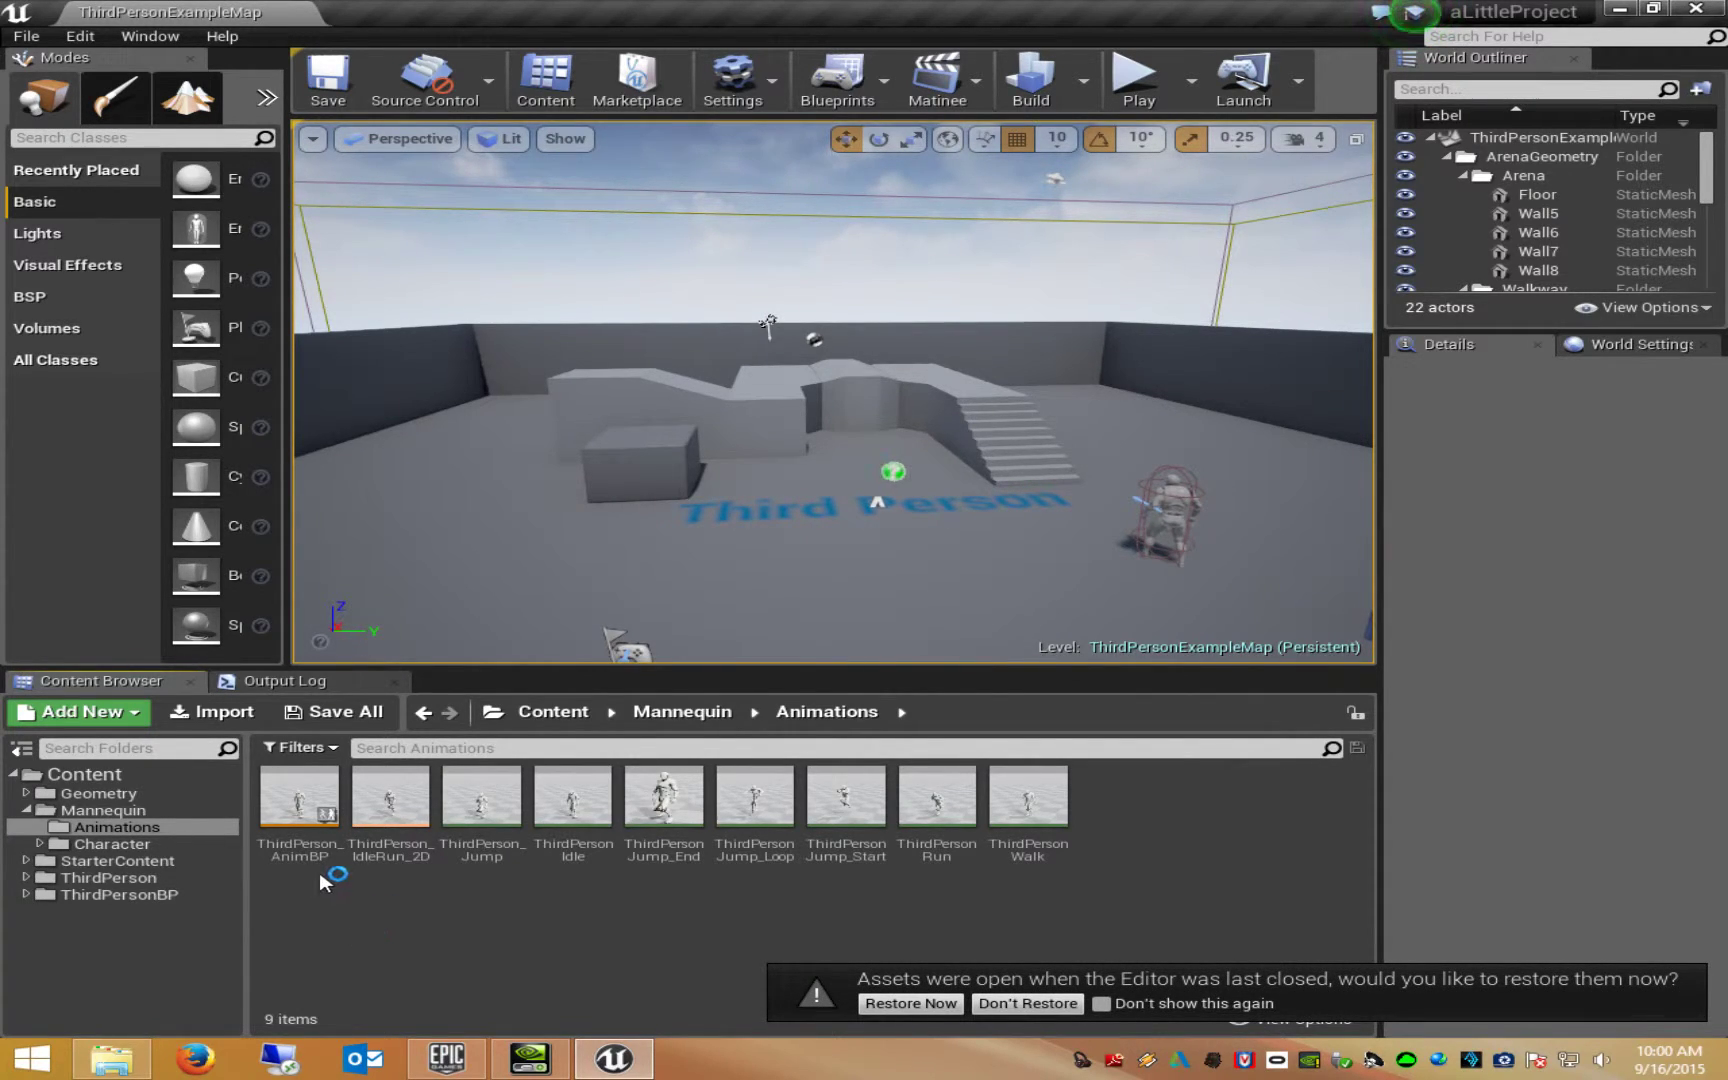
Reopen ThirdPerson_AnimBP, reassign its Slot node to TEST GROUP.TEST SLOT, and compile.
double_click(299, 800)
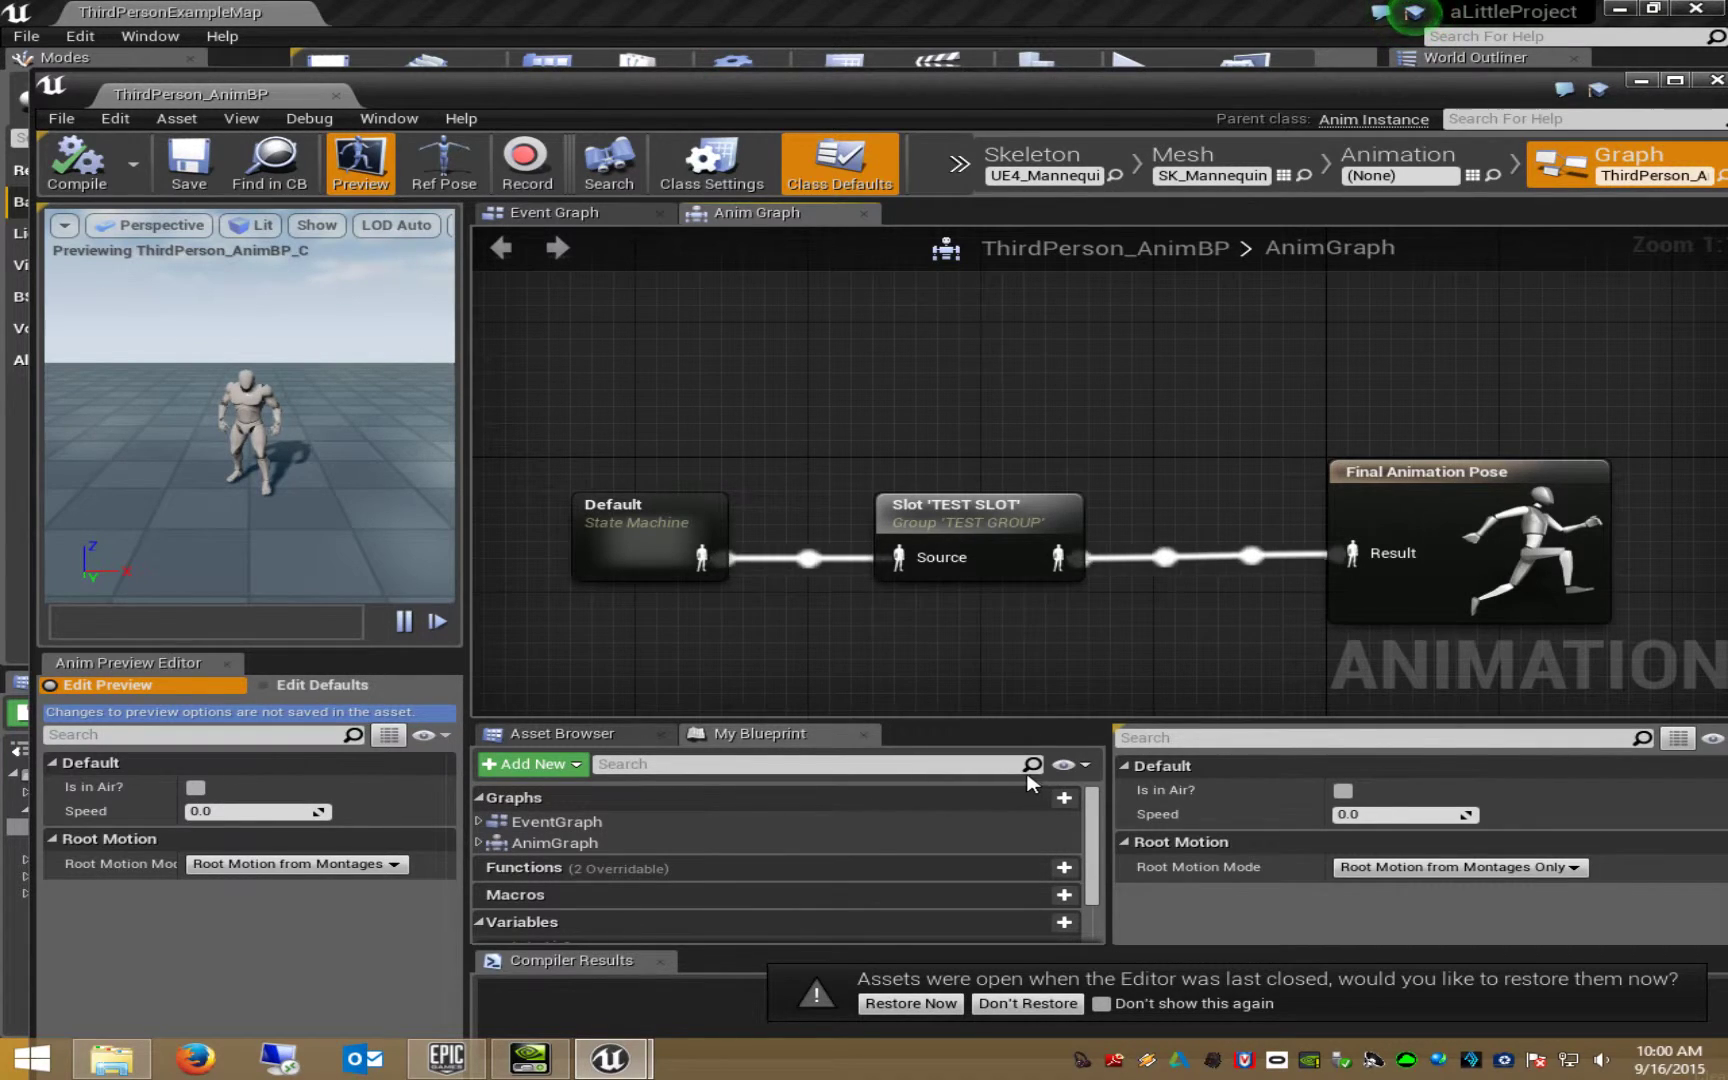
click(1000, 530)
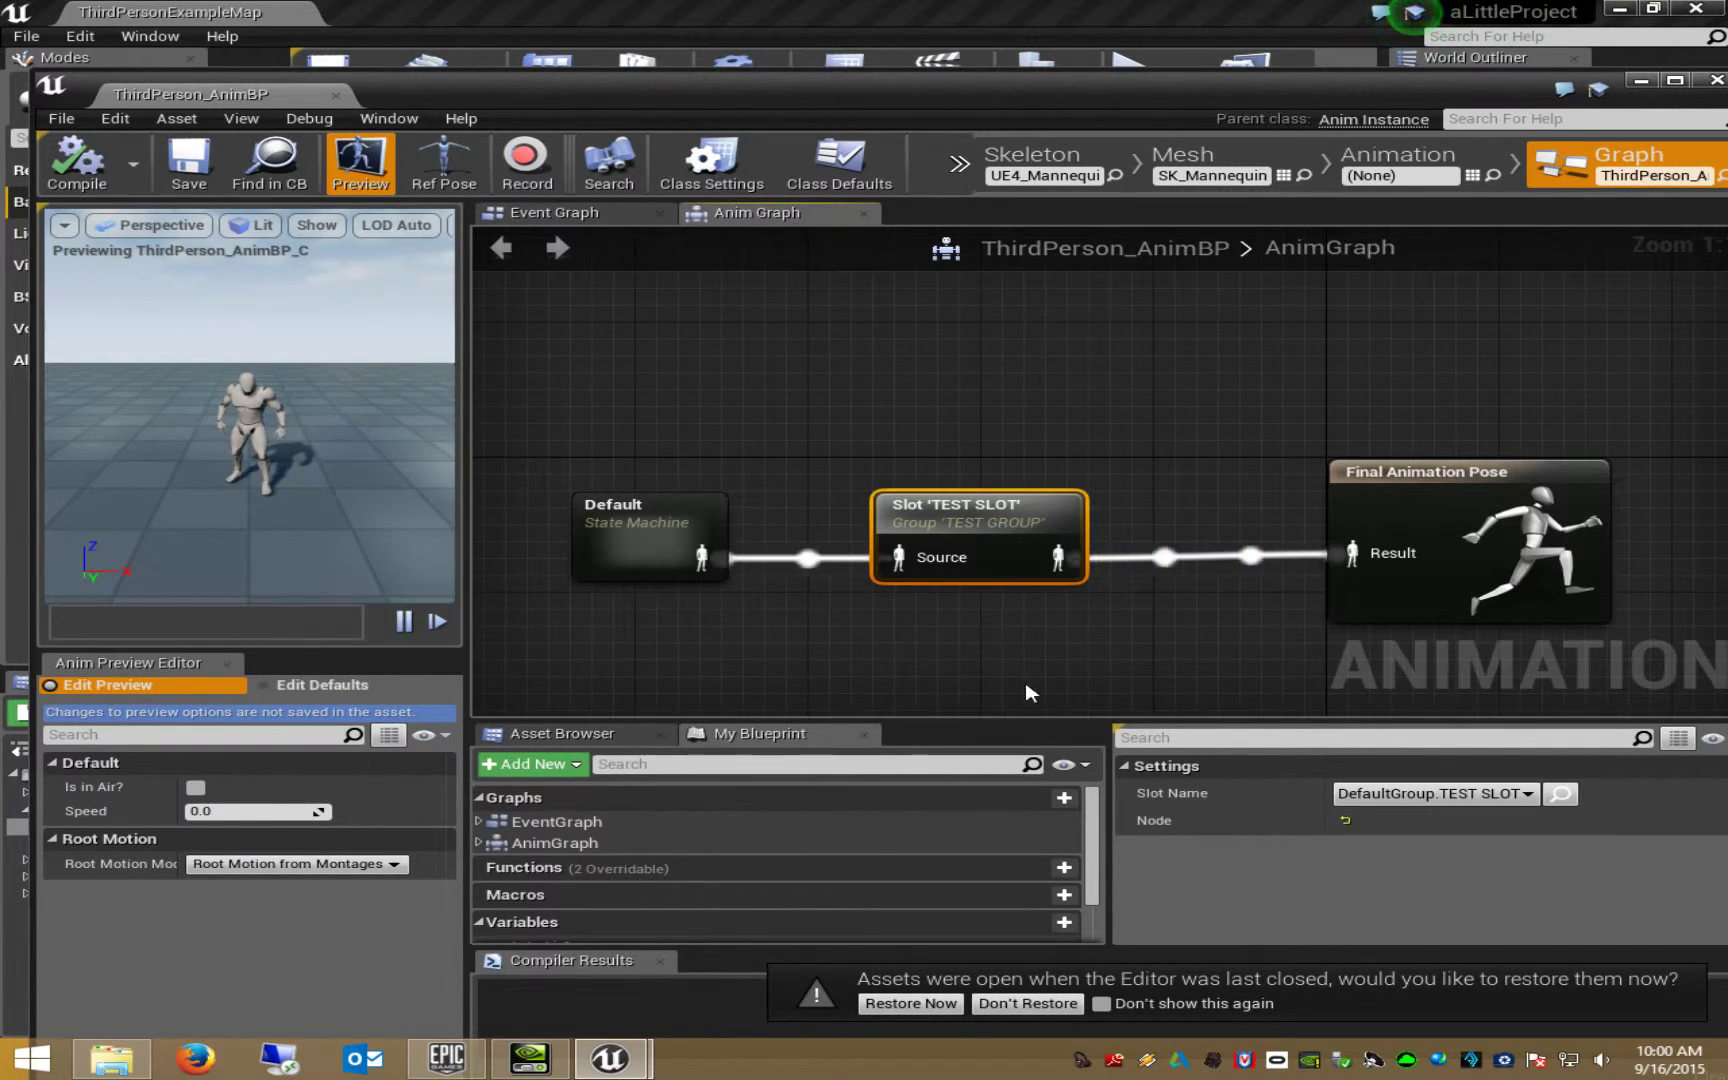
click(1500, 793)
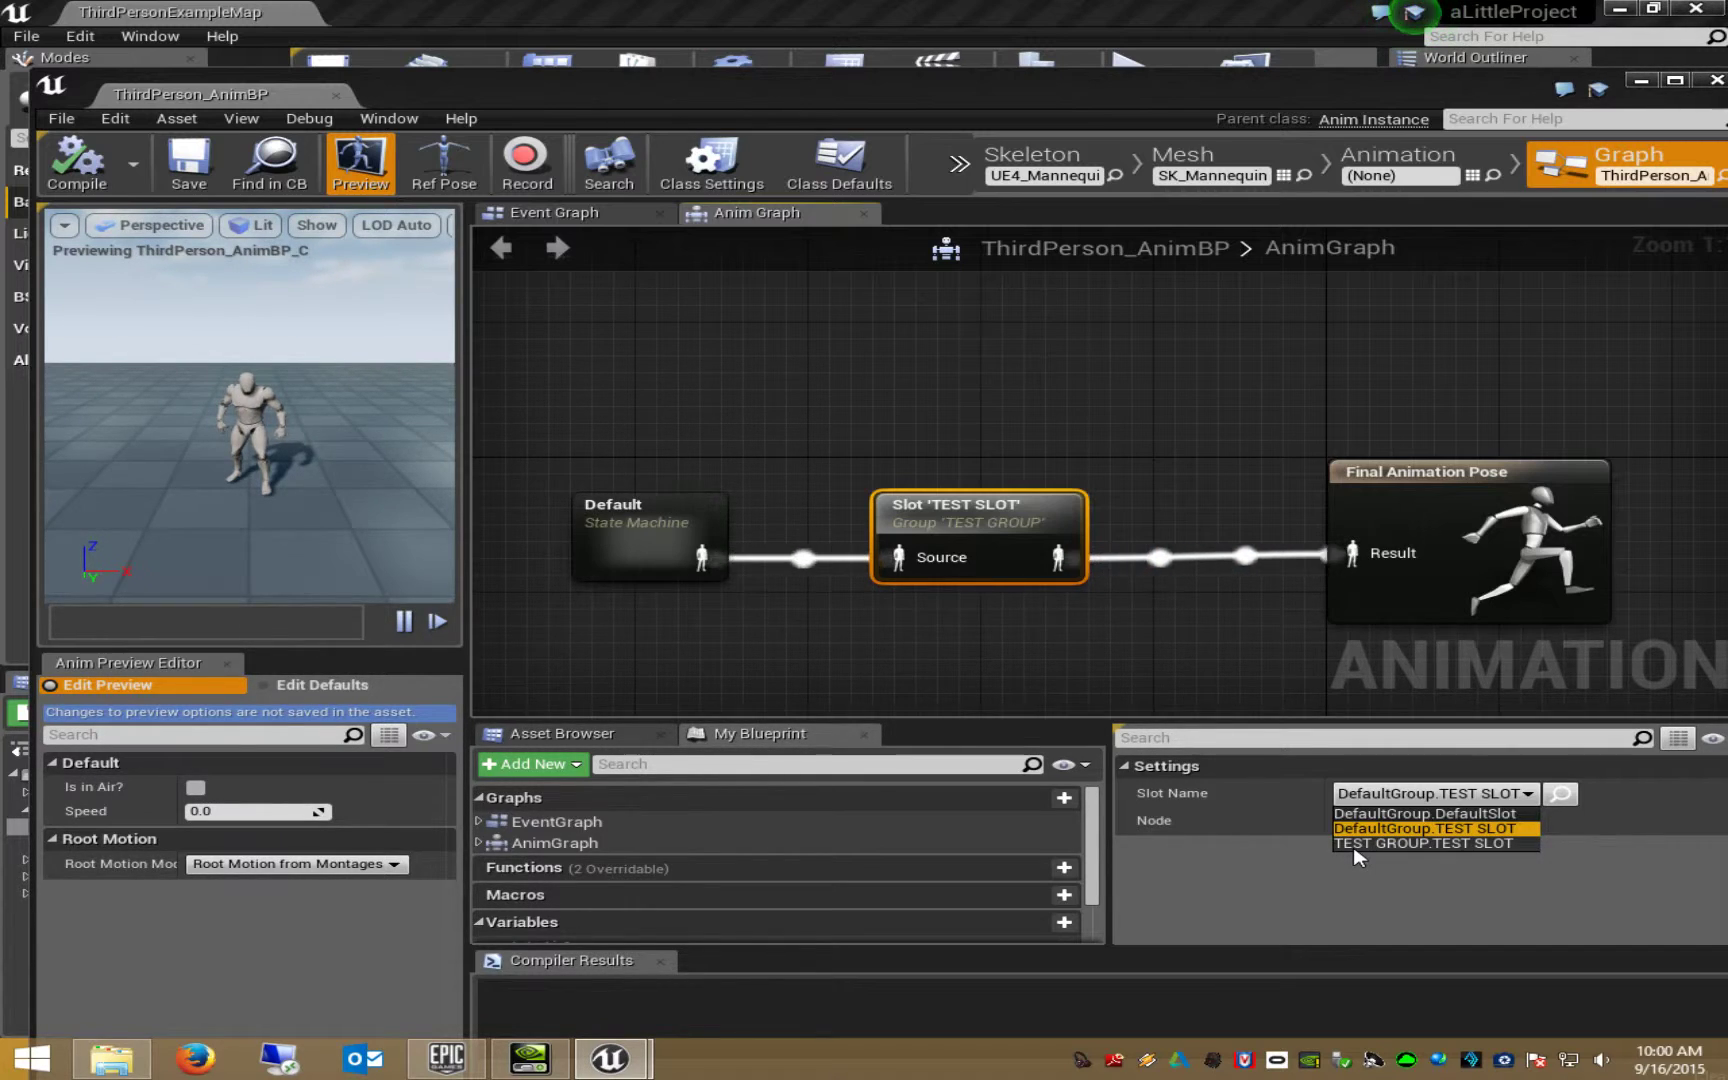
click(1440, 843)
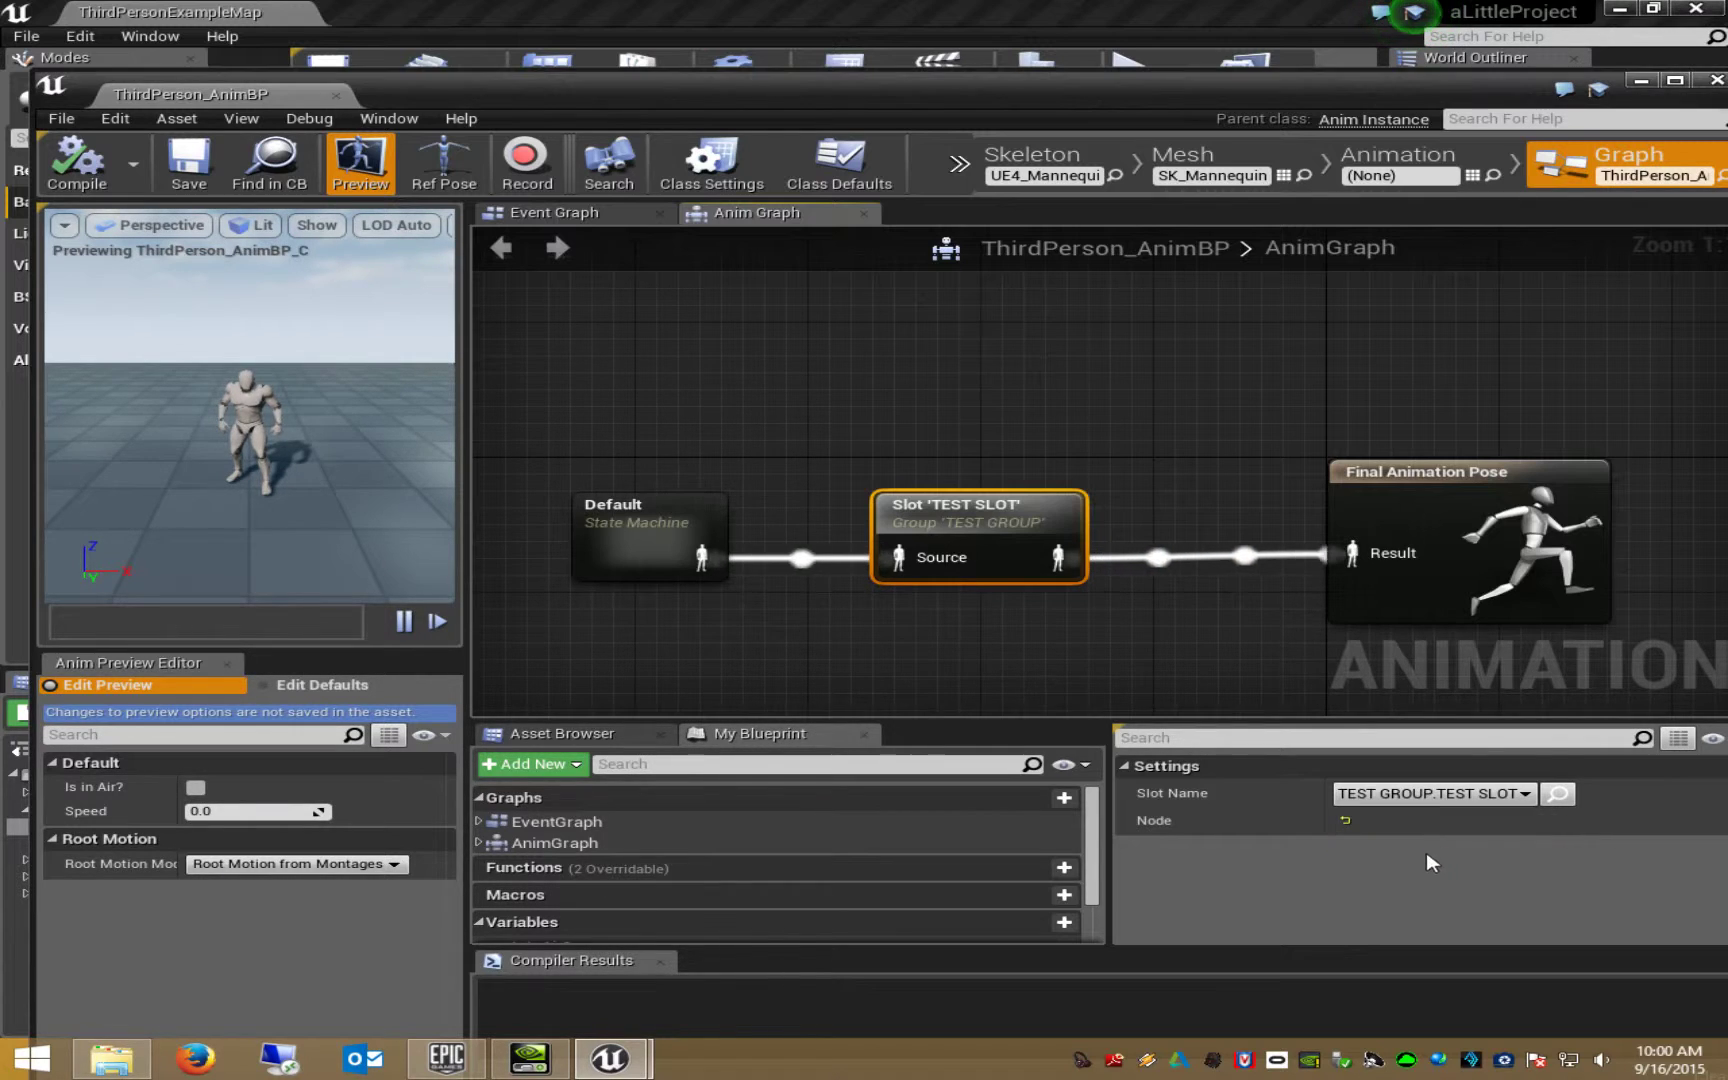
click(77, 160)
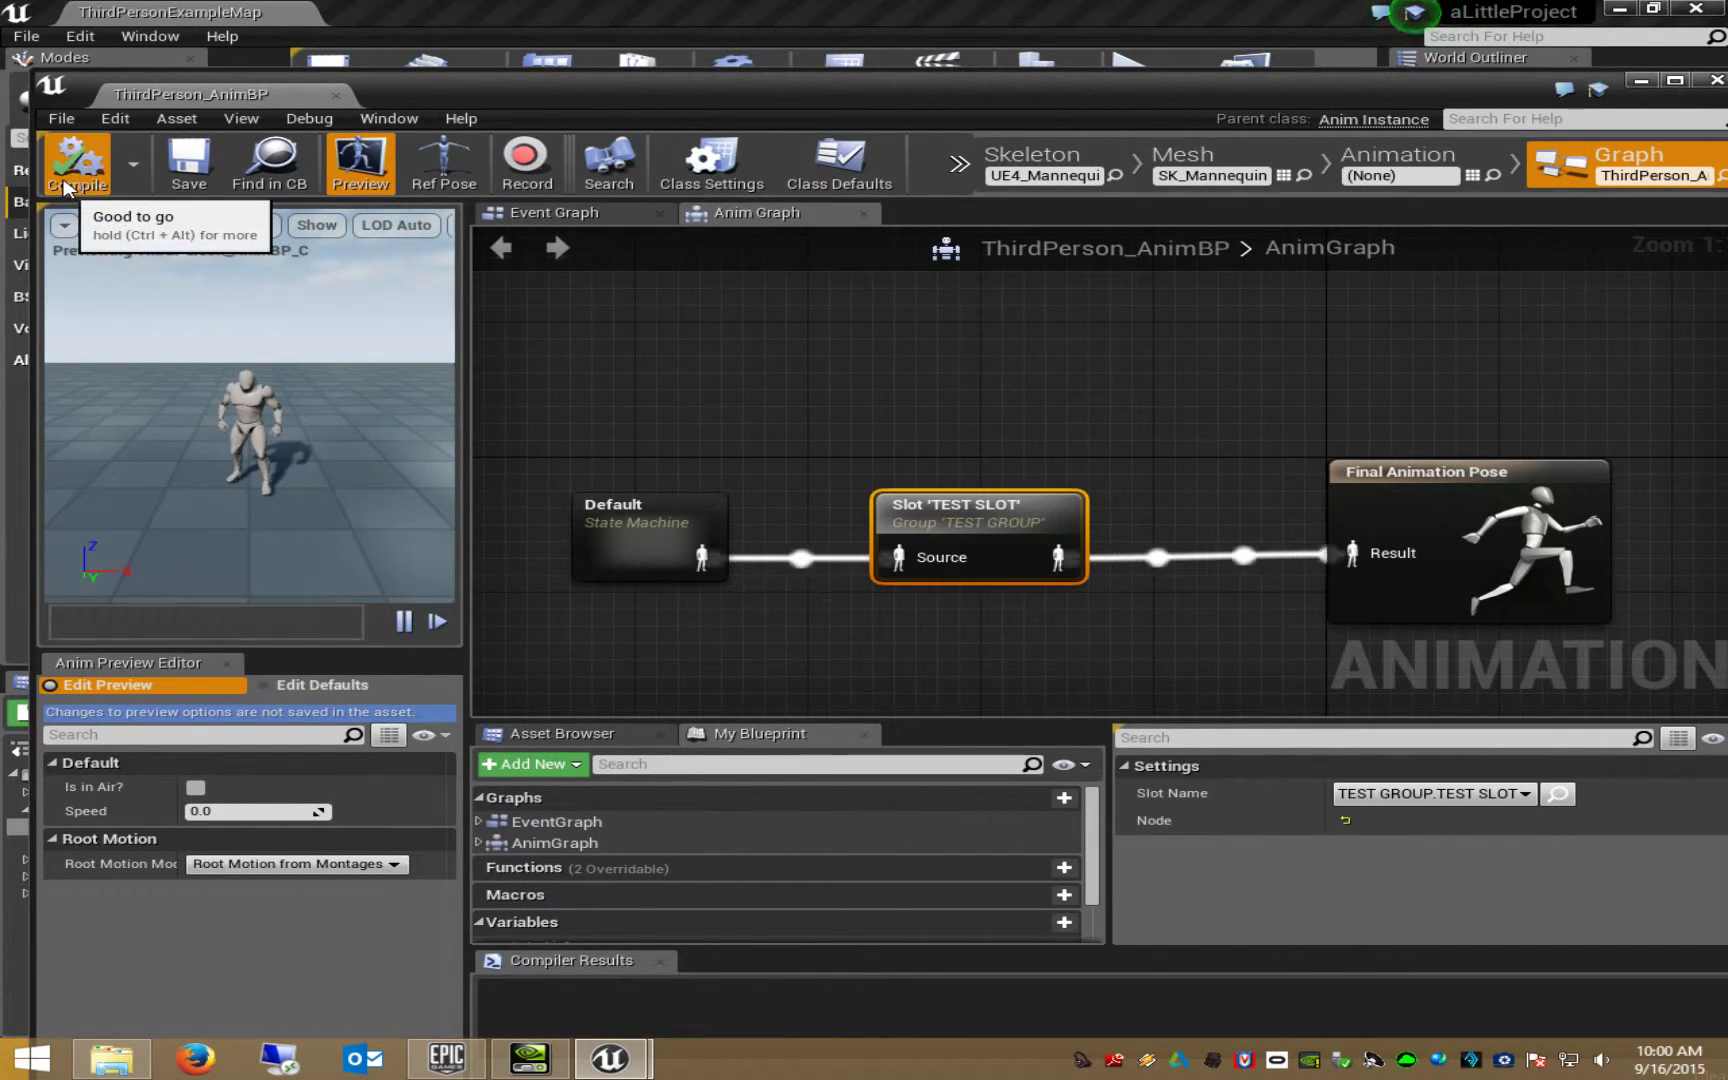